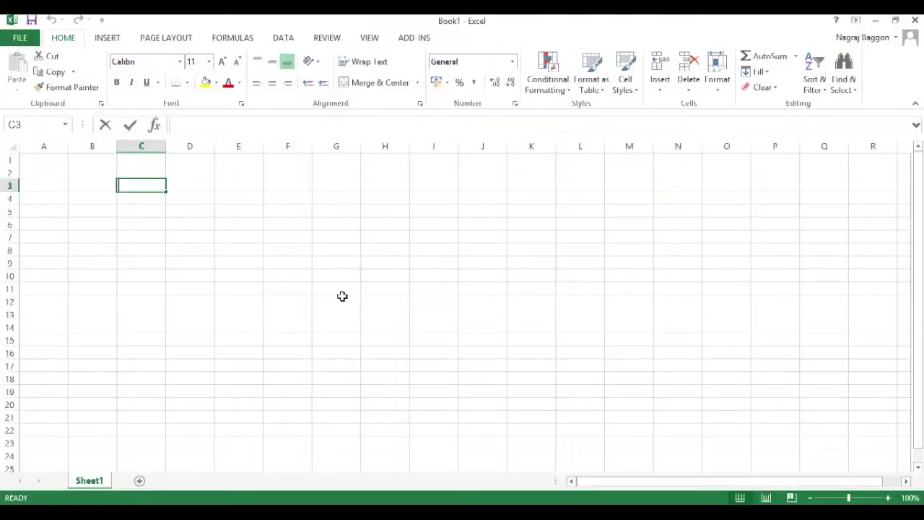
# Enter the labels PRINCIPAL, INTEREST RATE and INSTALLMENTS in C3 to C5 and autofit column C to the text.
pyautogui.write('PRINCIPAL')
pyautogui.press('Return')
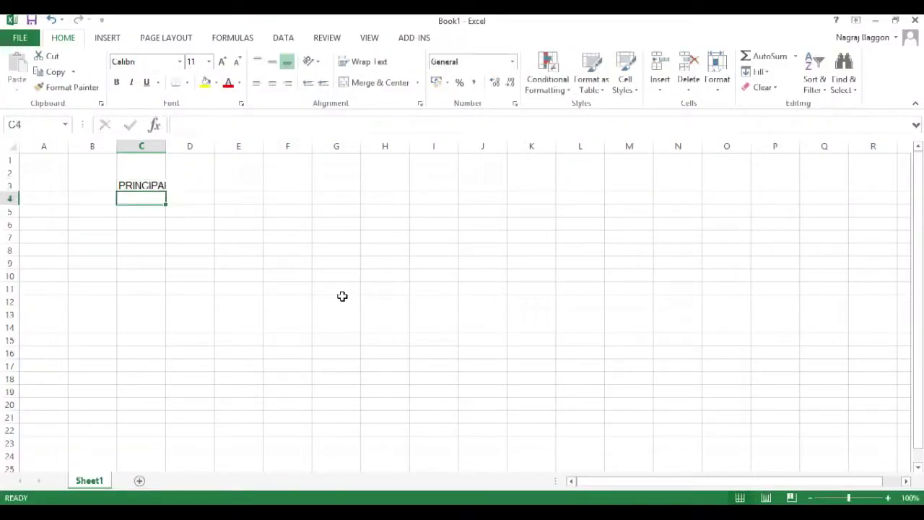
pyautogui.write('INTEREST RATE')
pyautogui.press('Return')
pyautogui.doubleClick(165, 146)
pyautogui.write('INSTALLMENTS')
pyautogui.press('Return')
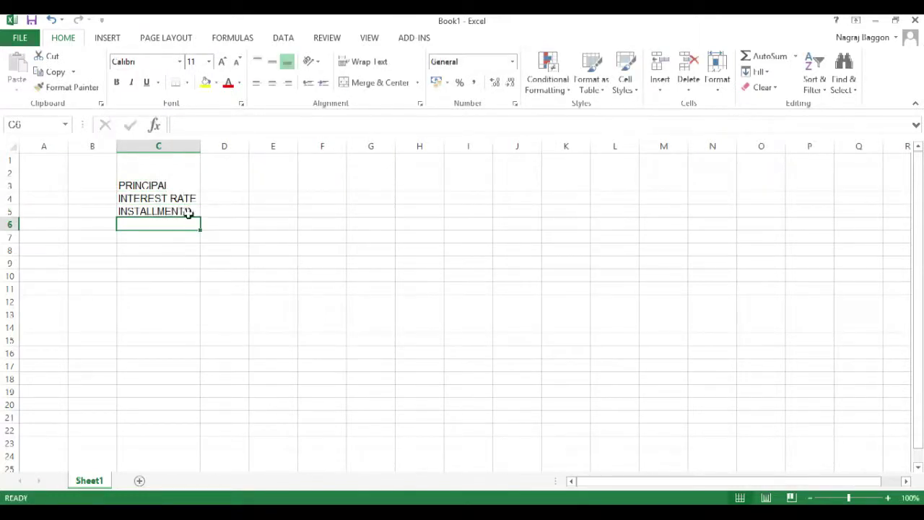
# Enter -25000 as the principal in D3.
pyautogui.click(226, 186)
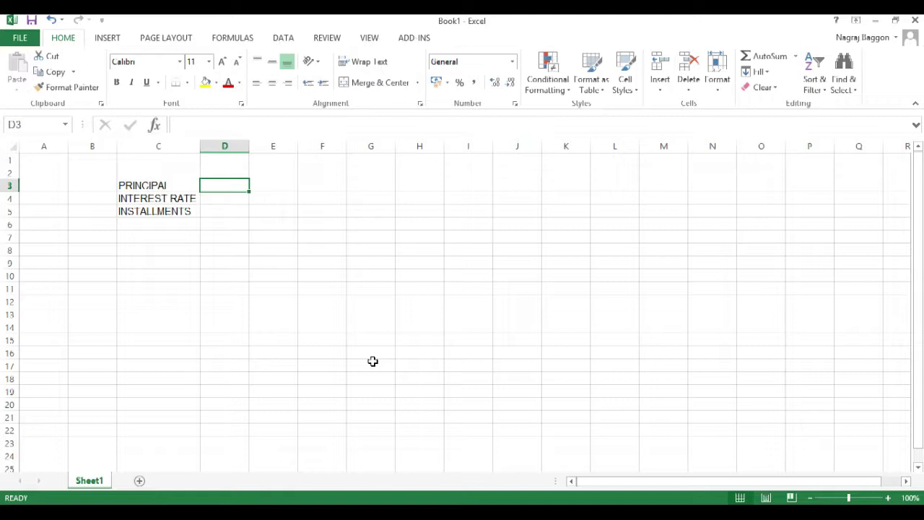
pyautogui.write('-25000')
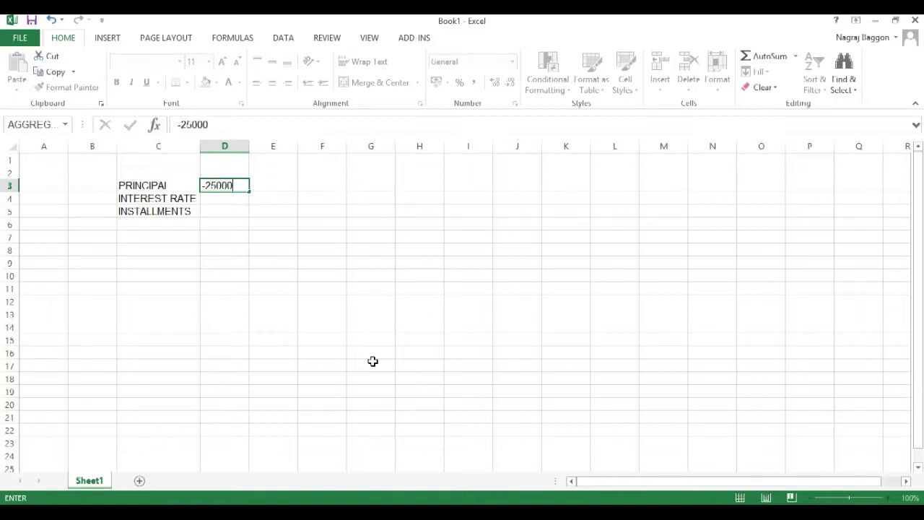
pyautogui.press('Return')
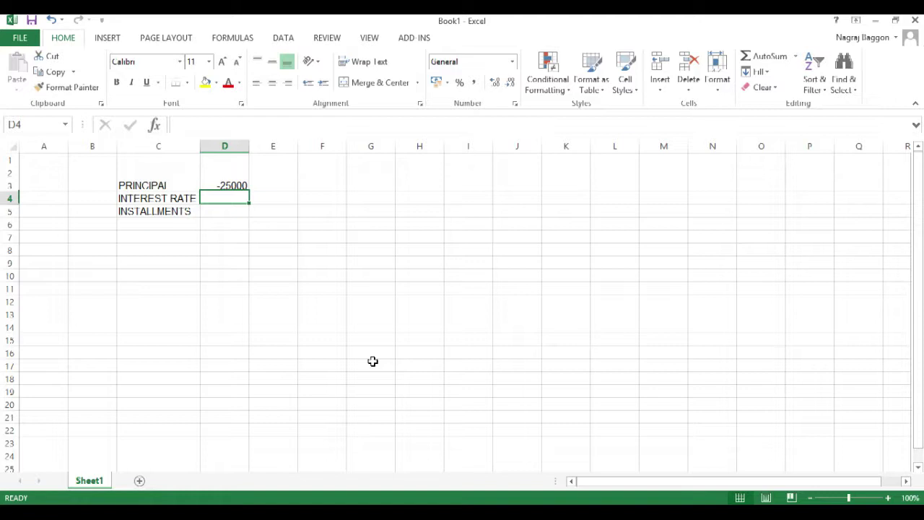
# Comment the INTEREST RATE label in C4 with "SINCE PAYMENT IS MONTHLY, WE TAKE THE ANNUAL INTEREST RATE AND DIVIDE BY 12".
pyautogui.click(190, 187)
pyautogui.hotkey('shift', 'F2')
pyautogui.write('SINCE PAYMEN')
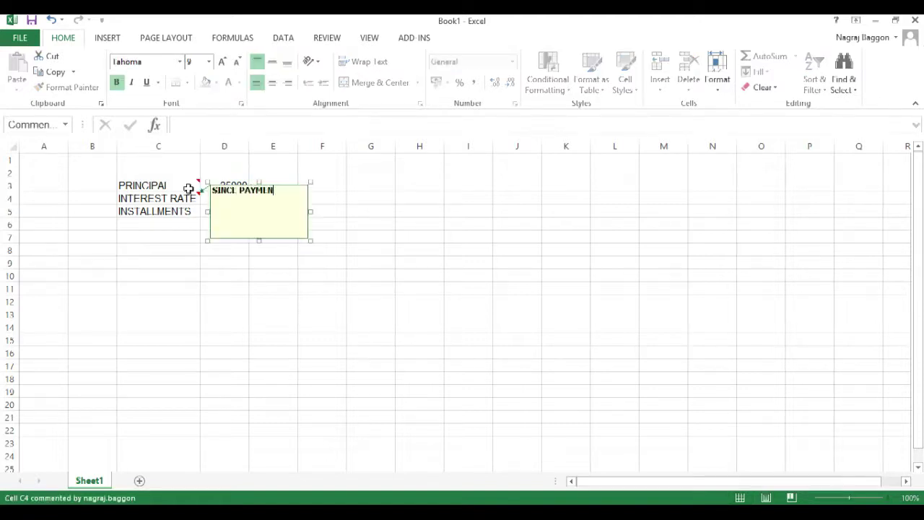
pyautogui.write('T IS MONTHLY, WE TAKE THE A')
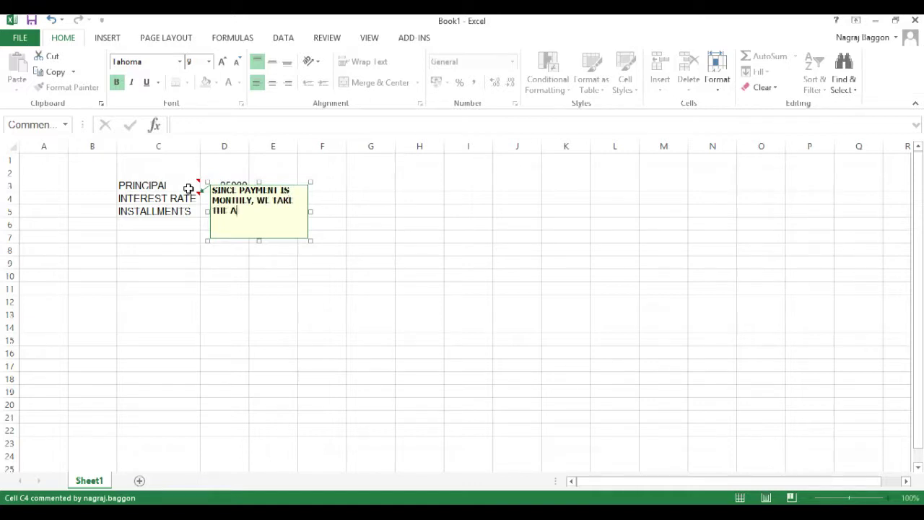
pyautogui.write('NNUAL INTEREST RATE AND DIVIDE BY 12')
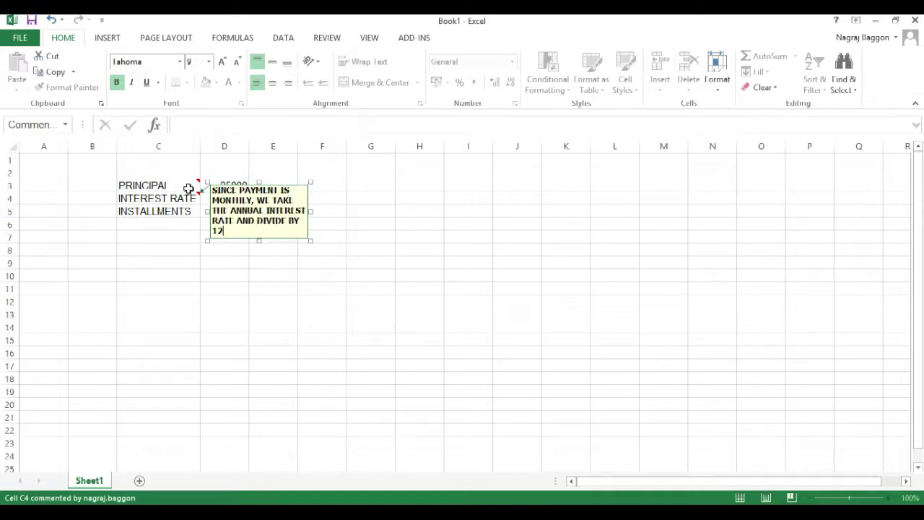
# Enter the monthly interest rate in D4 with the formula =14%/12.
pyautogui.click(224, 197)
pyautogui.write('=14%')
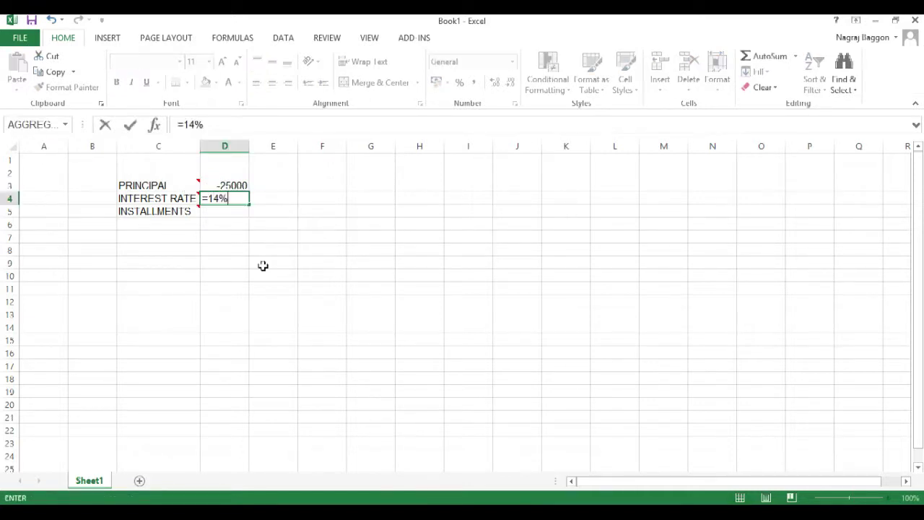
pyautogui.write('/12')
pyautogui.press('Return')
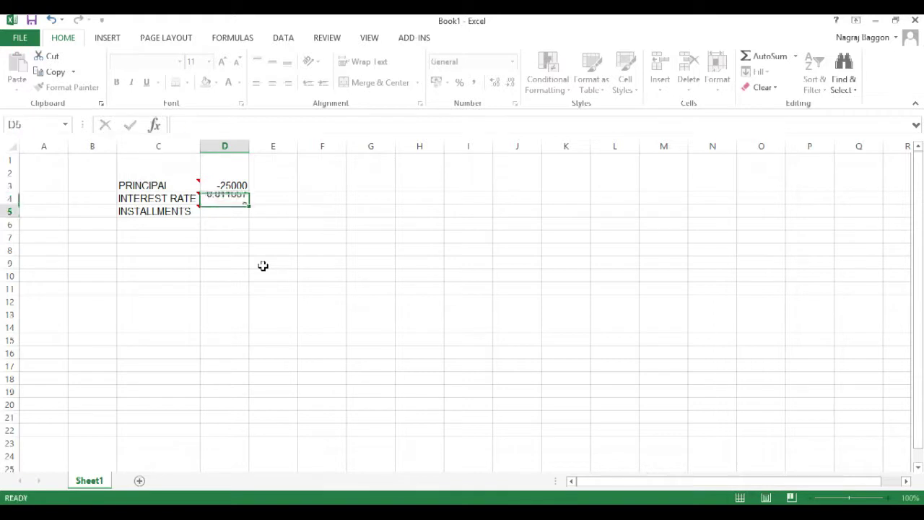
# Format the interest rate in D4 as a percentage with two decimal places.
pyautogui.press('Up')
pyautogui.click(459, 82)
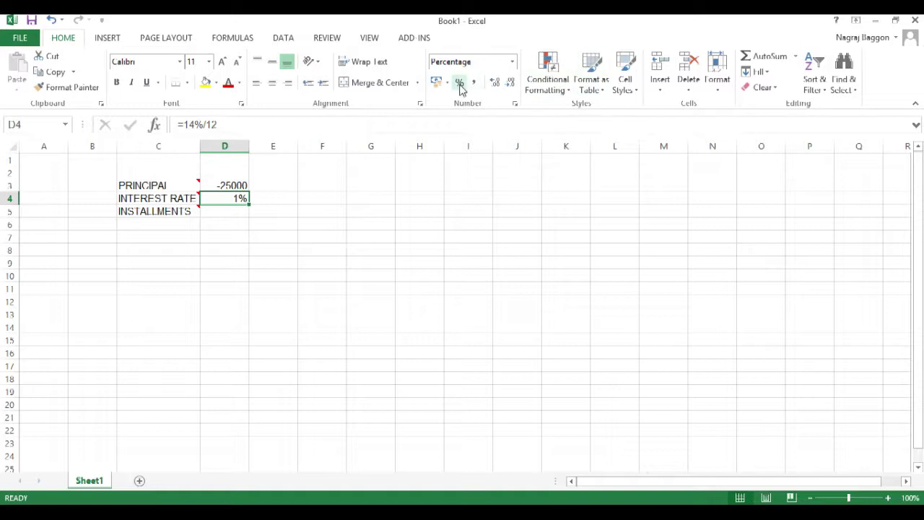
pyautogui.click(495, 82)
pyautogui.click(495, 82)
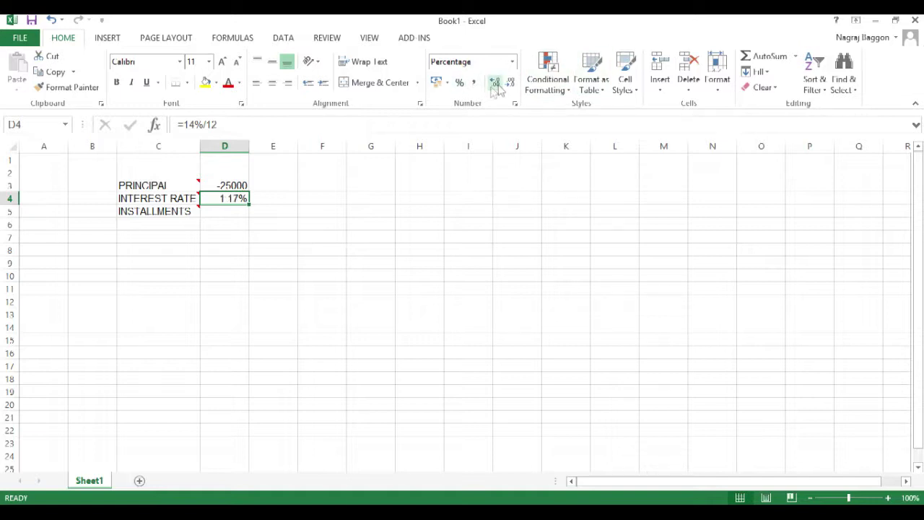
# Enter 18 as the number of installments in D5.
pyautogui.click(215, 210)
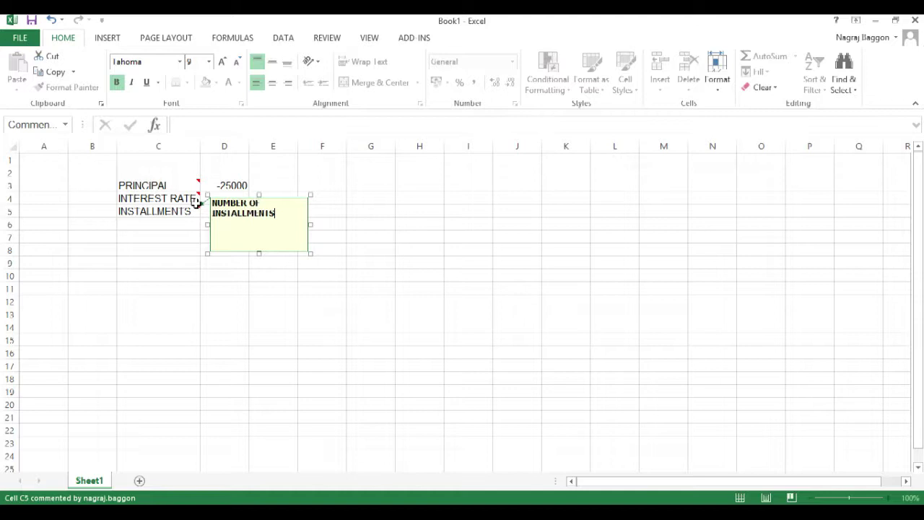
pyautogui.click(217, 210)
pyautogui.write('18')
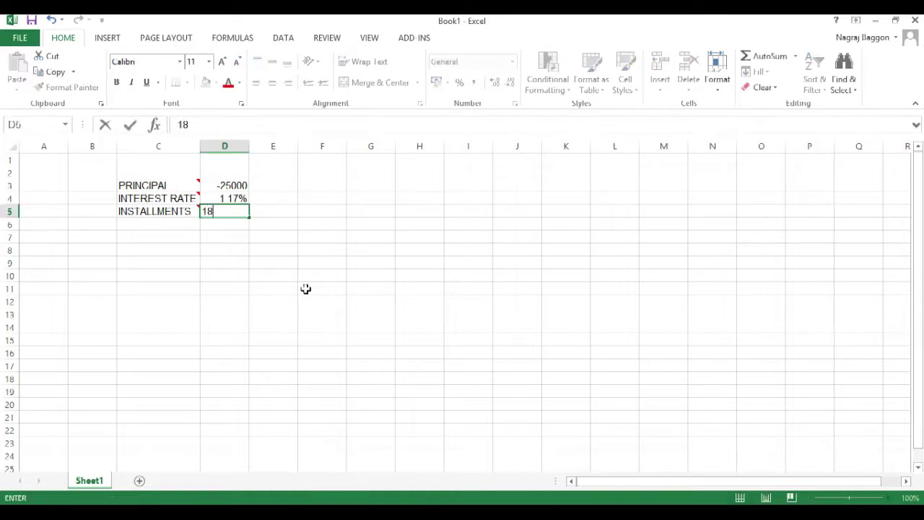
pyautogui.press('Return')
# Enter the result labels EMI, PRINCIPAL, INTEREST and TOTAL in cells C8 to C11.
pyautogui.press('Down')
pyautogui.press('Down')
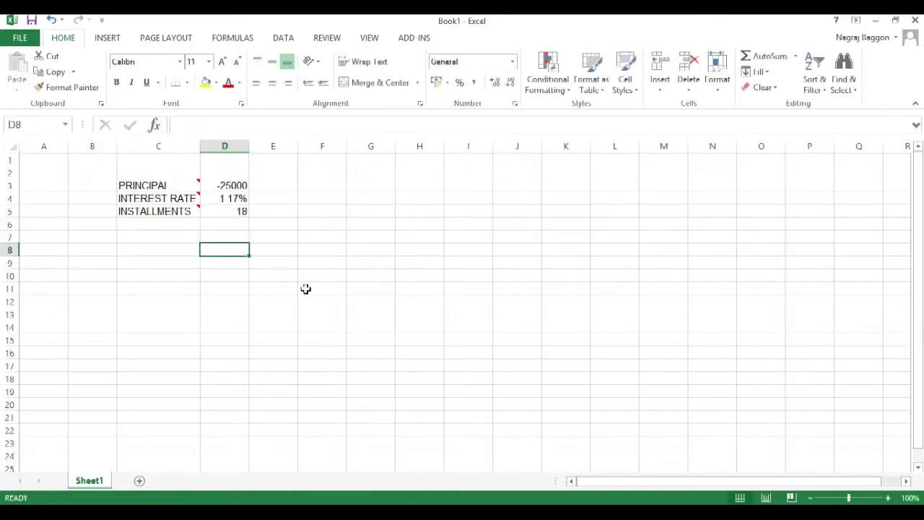
pyautogui.press('Left')
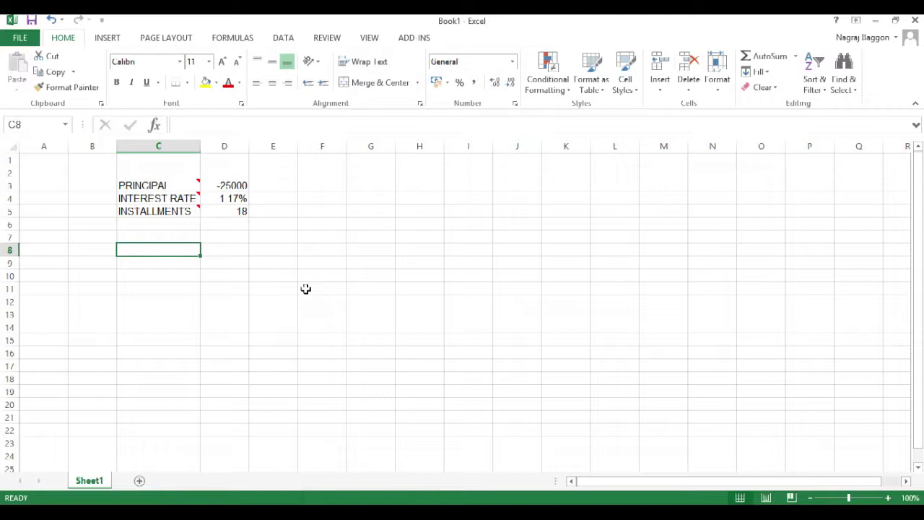
pyautogui.write('EMI')
pyautogui.press('Return')
pyautogui.press('F2')
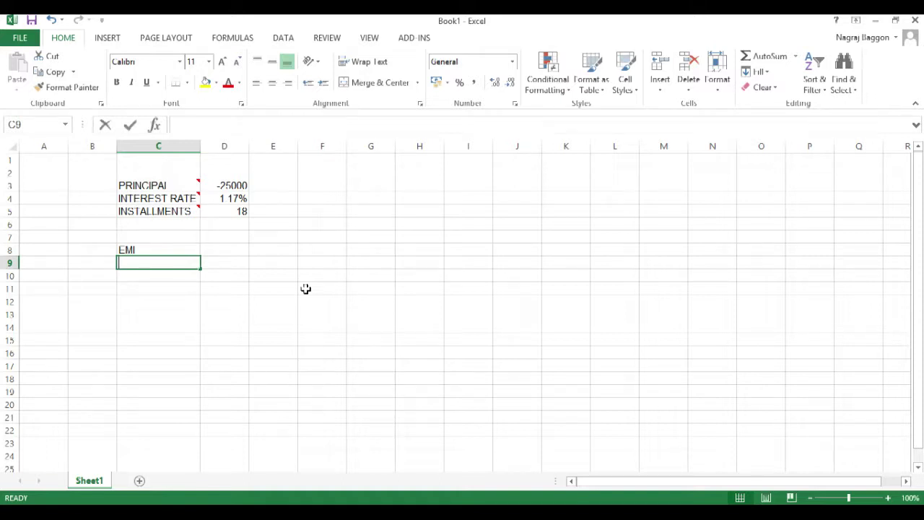
pyautogui.write('PRI')
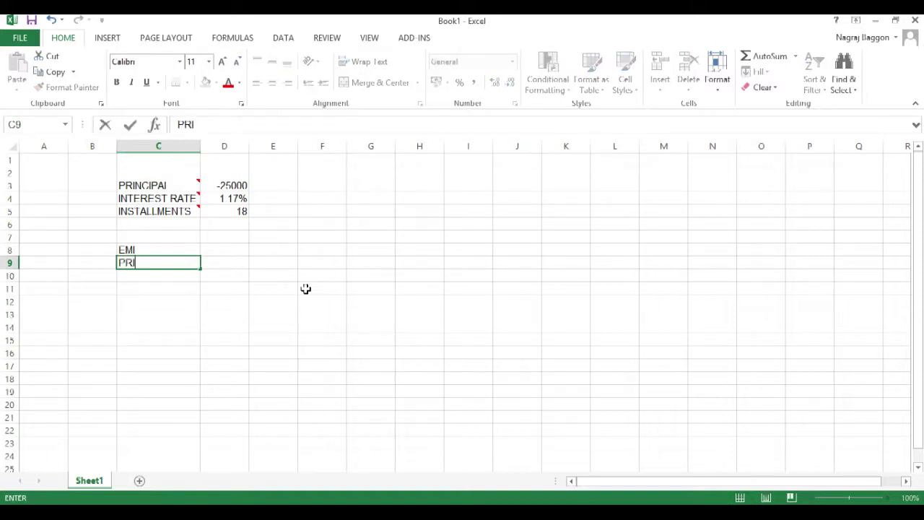
pyautogui.write('NCIPAL')
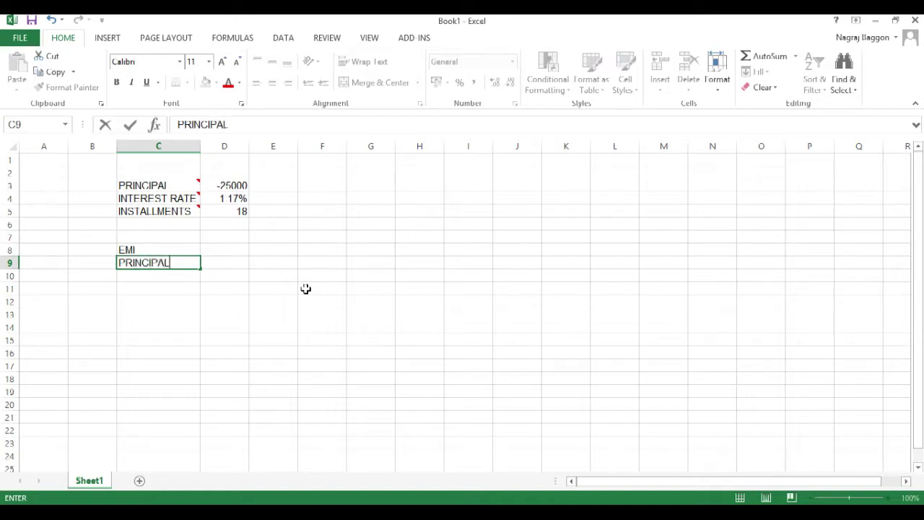
pyautogui.press('Return')
pyautogui.write('INTEREST')
pyautogui.press('Return')
pyautogui.write('TOTAL')
pyautogui.press('Return')
# Calculate the EMI in D8 with =PMT(D4,D5,D3), using the interest rate, installments and principal cells.
pyautogui.press('Up')
pyautogui.press('Up')
pyautogui.press('Up')
pyautogui.press('Up')
pyautogui.press('Right')
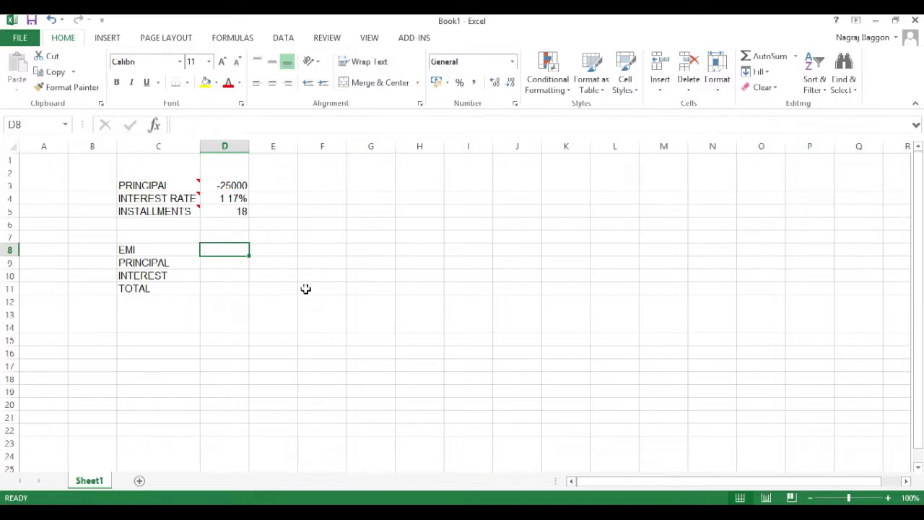
pyautogui.write('=PMT(')
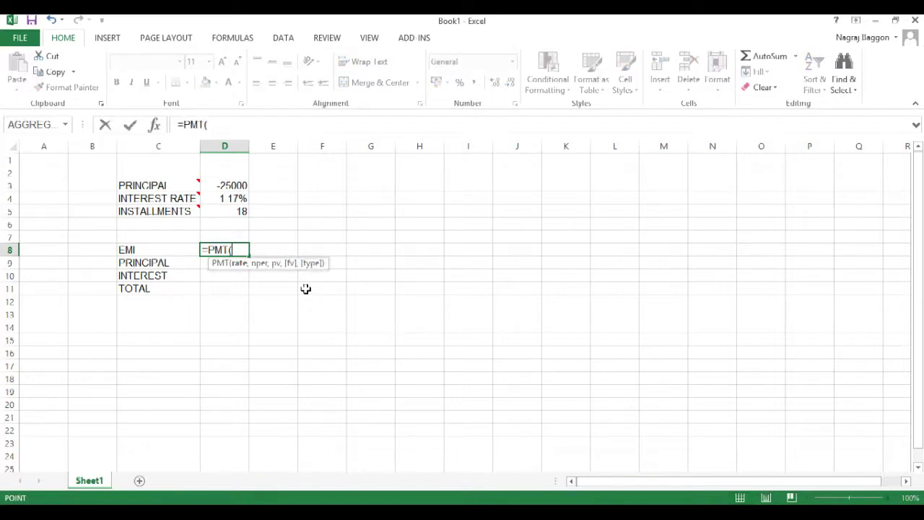
pyautogui.press('Up')
pyautogui.press('Up')
pyautogui.press('Up')
pyautogui.press('Up')
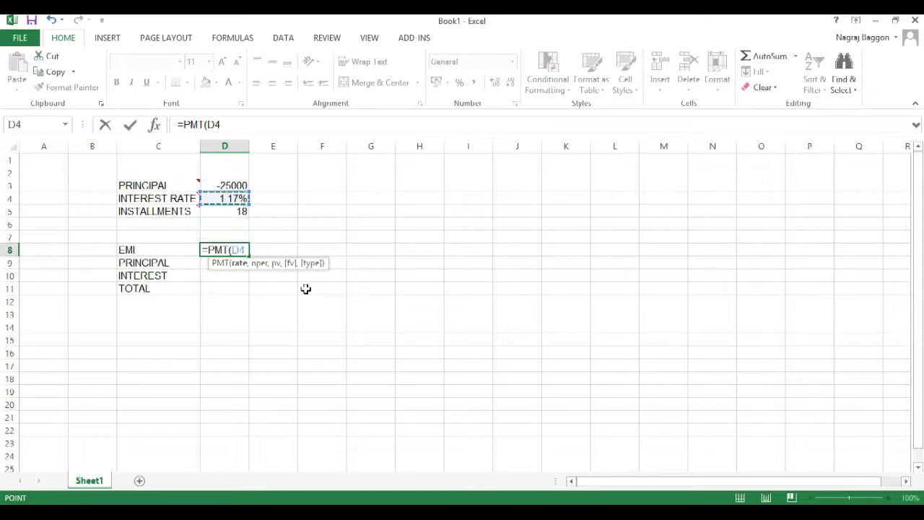
pyautogui.write(',')
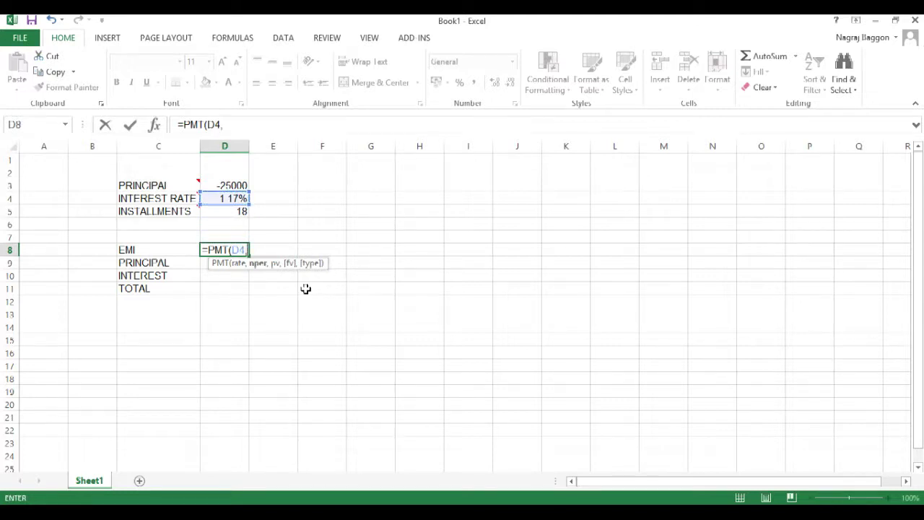
pyautogui.press('Up')
pyautogui.press('Up')
pyautogui.press('Up')
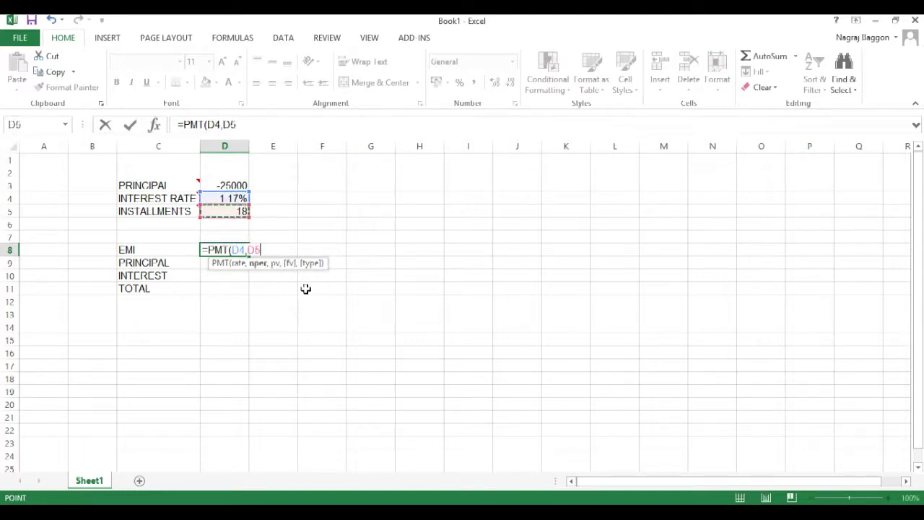
pyautogui.write(',')
pyautogui.press('Up')
pyautogui.press('Up')
pyautogui.press('Up')
pyautogui.press('Up')
pyautogui.press('Up')
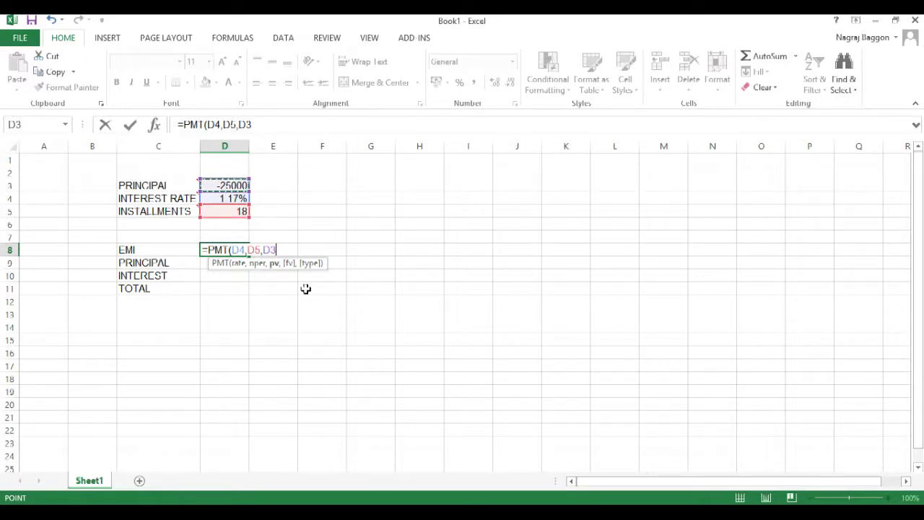
pyautogui.write(')')
pyautogui.press('Return')
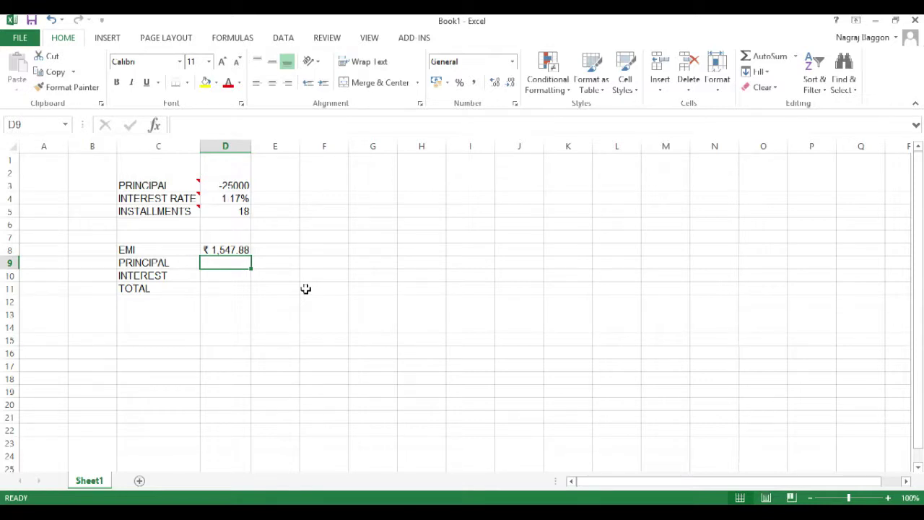
# Show the principal as a positive amount in D9 with the formula =-1*D3.
pyautogui.write('=-1*')
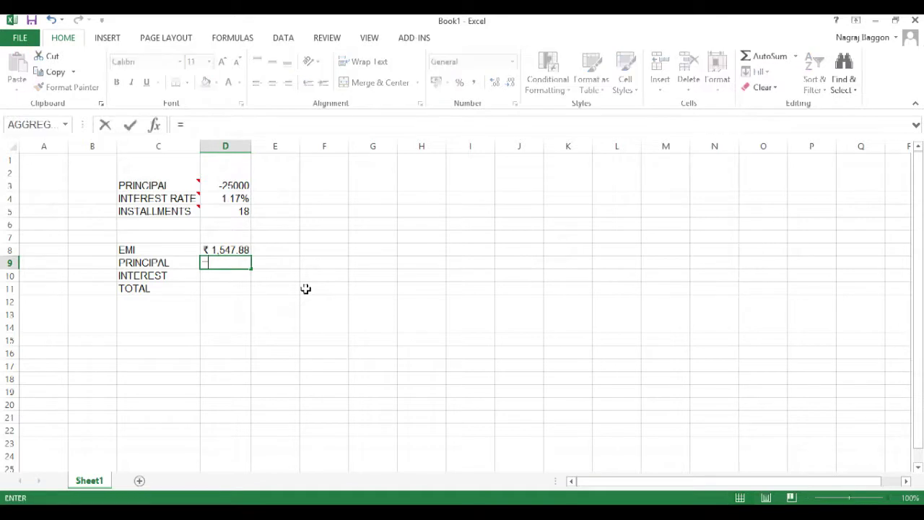
pyautogui.press('Up')
pyautogui.press('Up')
pyautogui.press('Up')
pyautogui.press('Up')
pyautogui.press('Up')
pyautogui.press('Up')
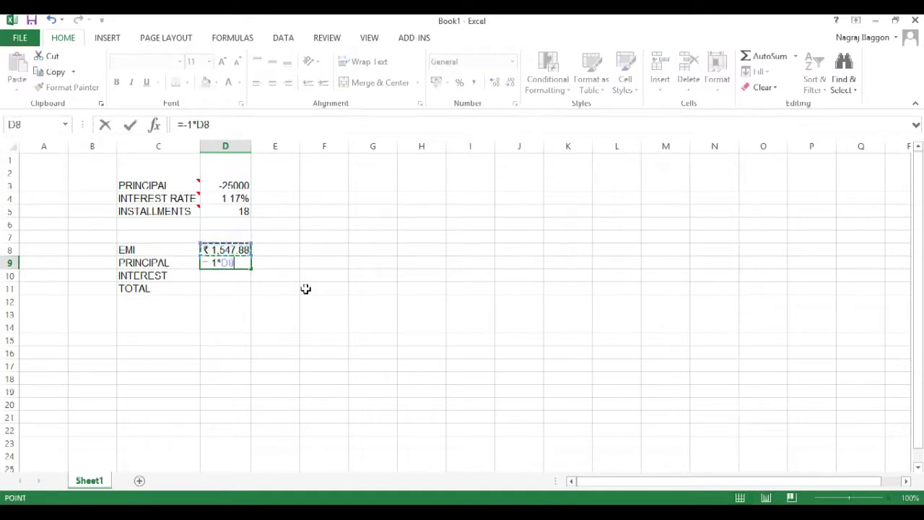
pyautogui.press('Return')
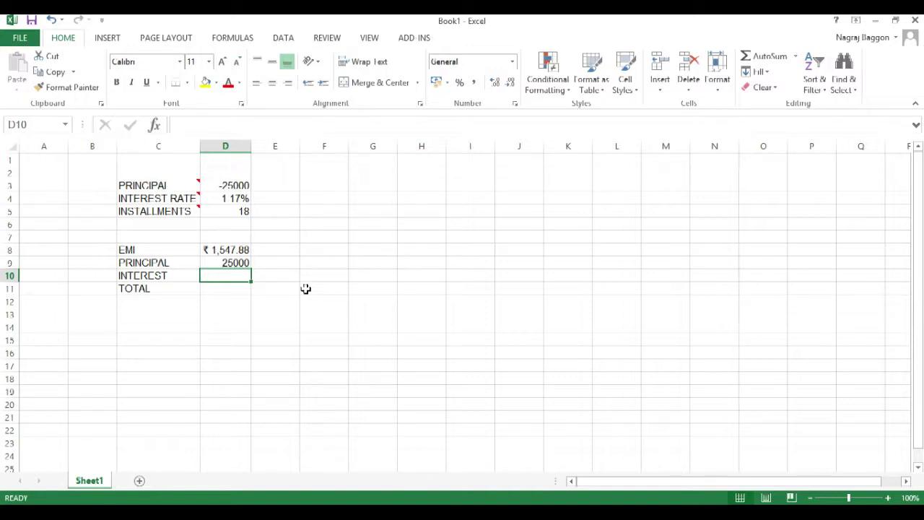
# Calculate the total interest in D10 with =(D8*D5)-D9, the EMI times the installments minus the principal.
pyautogui.write('=')
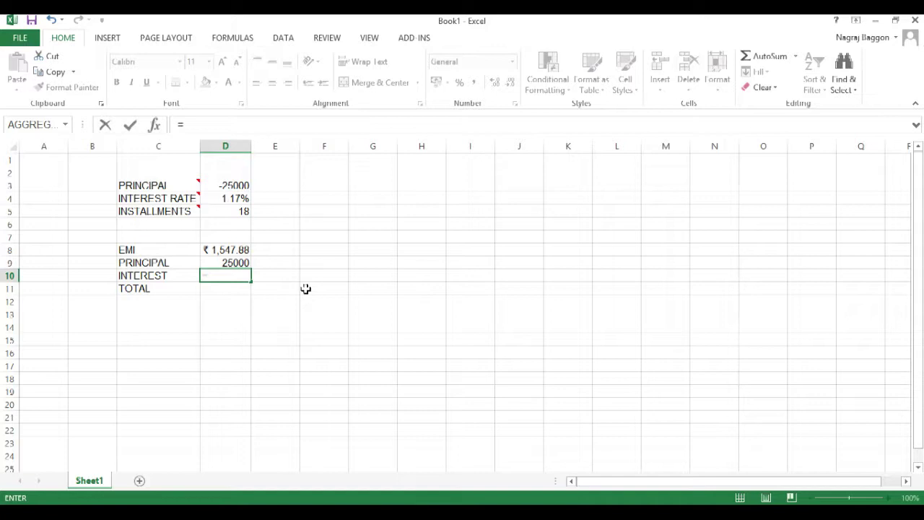
pyautogui.write('(')
pyautogui.press('Up')
pyautogui.press('Up')
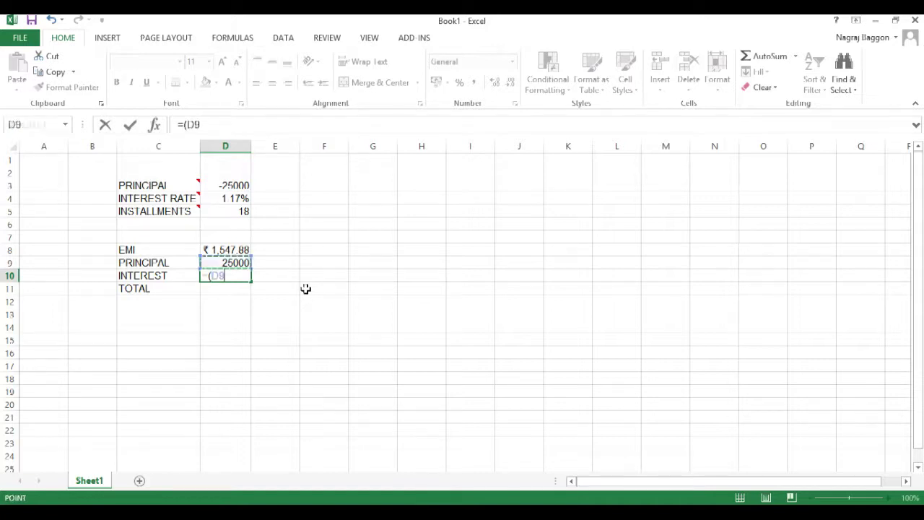
pyautogui.write('*')
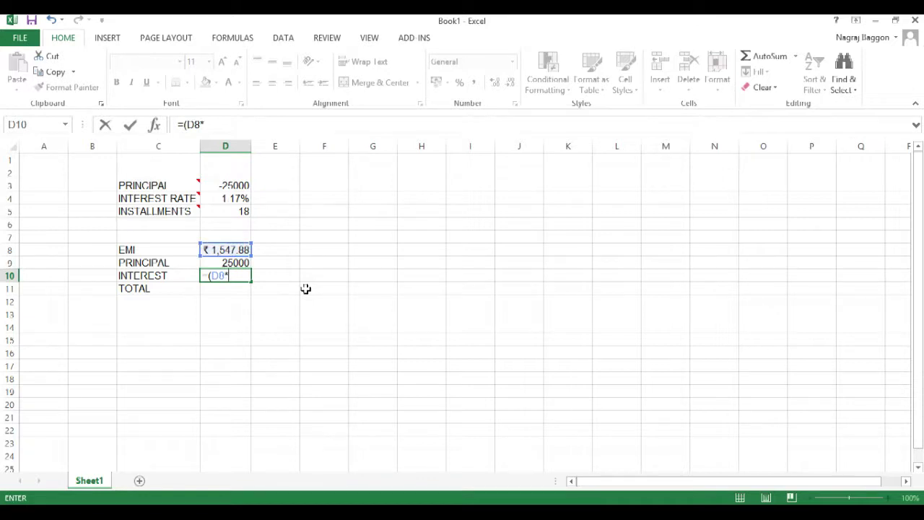
pyautogui.click(240, 211)
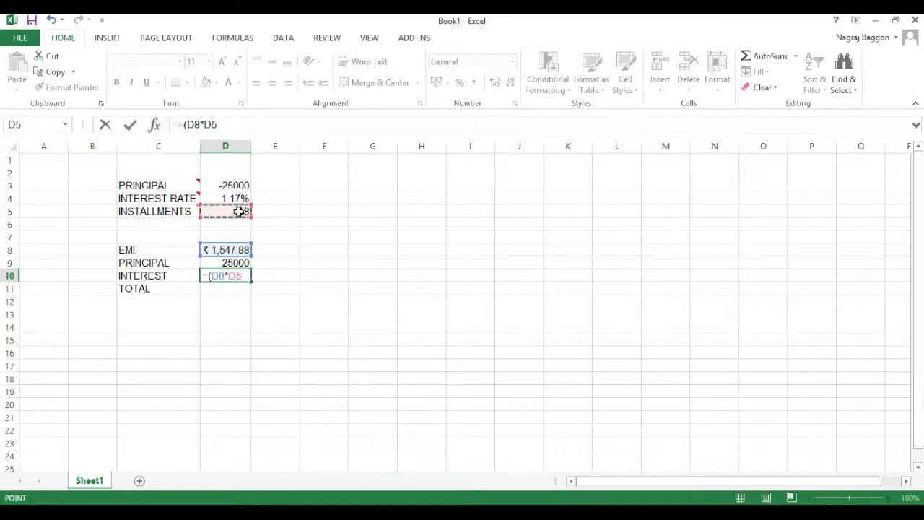
pyautogui.write(')')
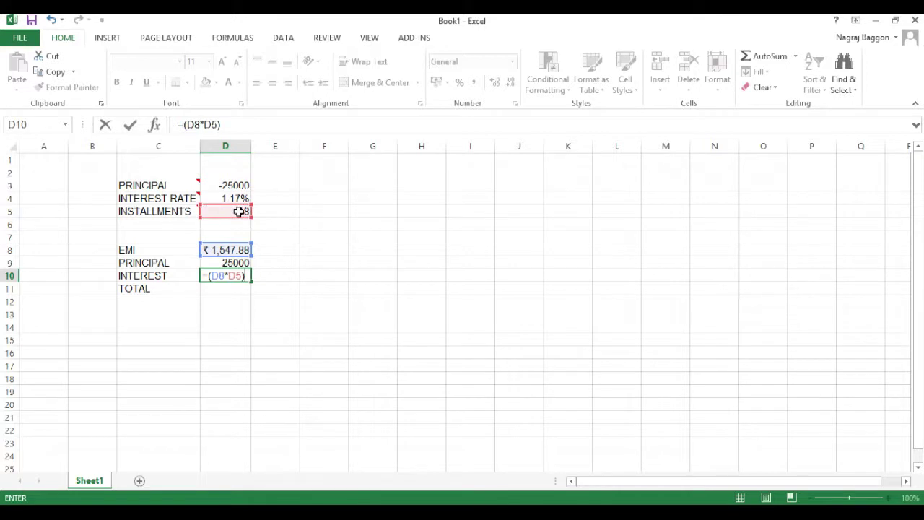
pyautogui.write('-D9')
pyautogui.press('Return')
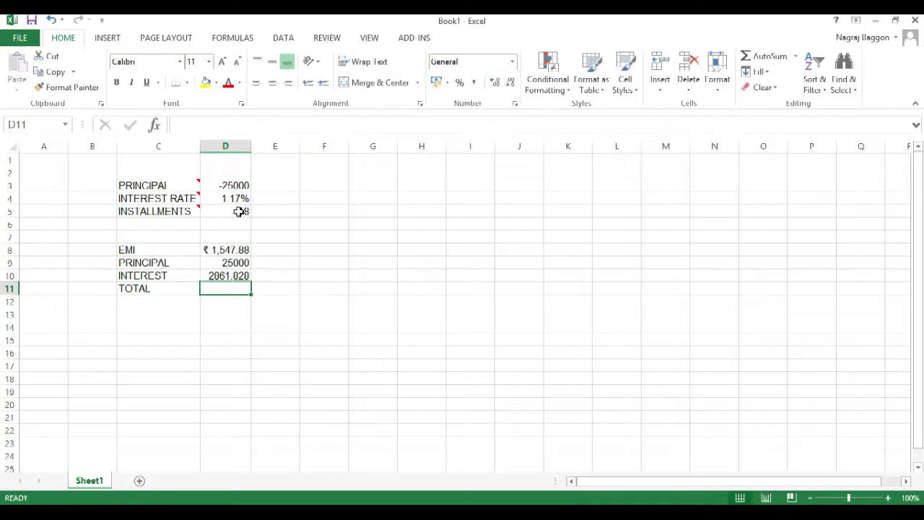
# Calculate the total in D11 with the formula =D9+D10.
pyautogui.write('=D9+D10')
pyautogui.press('Return')
# Enter the heading DOUBLE CHECK in I1 and the column label MONTH in I2.
pyautogui.click(470, 159)
pyautogui.write('DOUBLE CHECK')
pyautogui.press('Return')
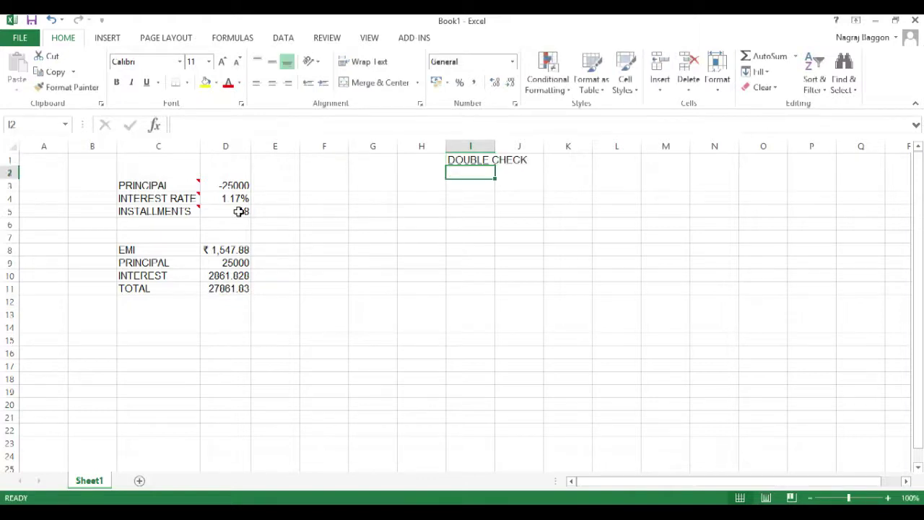
pyautogui.write("MONTH'")
pyautogui.press('BackSpace')
pyautogui.press('Return')
# Number the months 1 to 18 in cells I3 to I20, extending the series from the first three numbers.
pyautogui.write('1')
pyautogui.press('Return')
pyautogui.write('2')
pyautogui.press('Return')
pyautogui.write('3')
pyautogui.press('Return')
pyautogui.moveTo(476, 186); pyautogui.dragTo(489, 406)
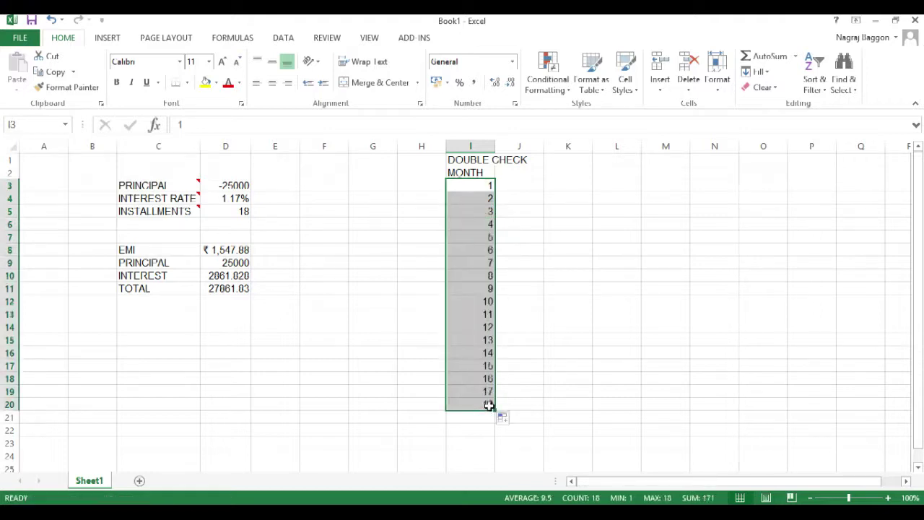
# Add the column labels INTEREST, EMI and PRINCIPAL in cells J2 to L2.
pyautogui.click(524, 171)
pyautogui.write('INTEREST')
pyautogui.press('Tab')
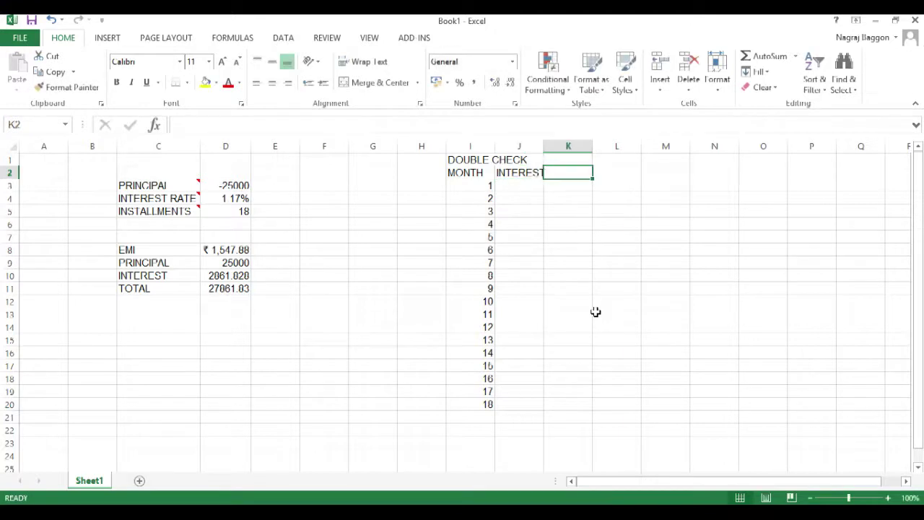
pyautogui.write('EMI')
pyautogui.press('Return')
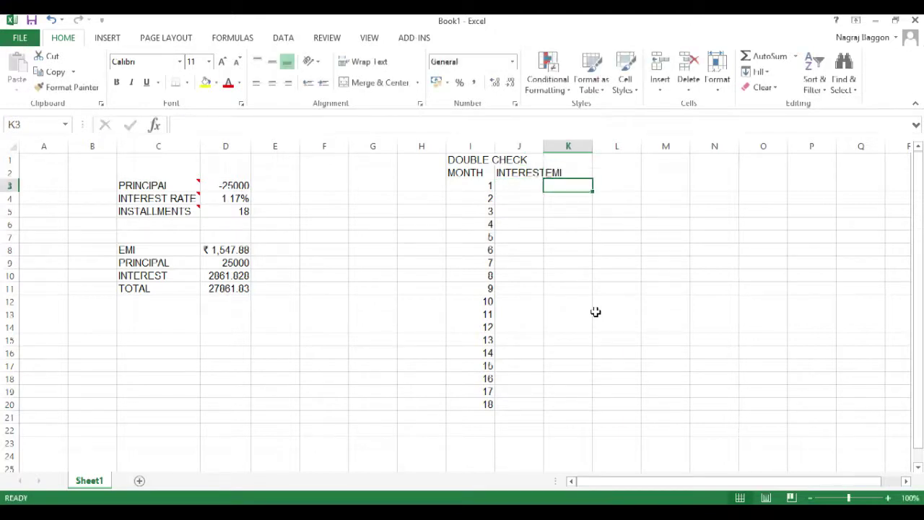
pyautogui.press('Up')
pyautogui.press('Right')
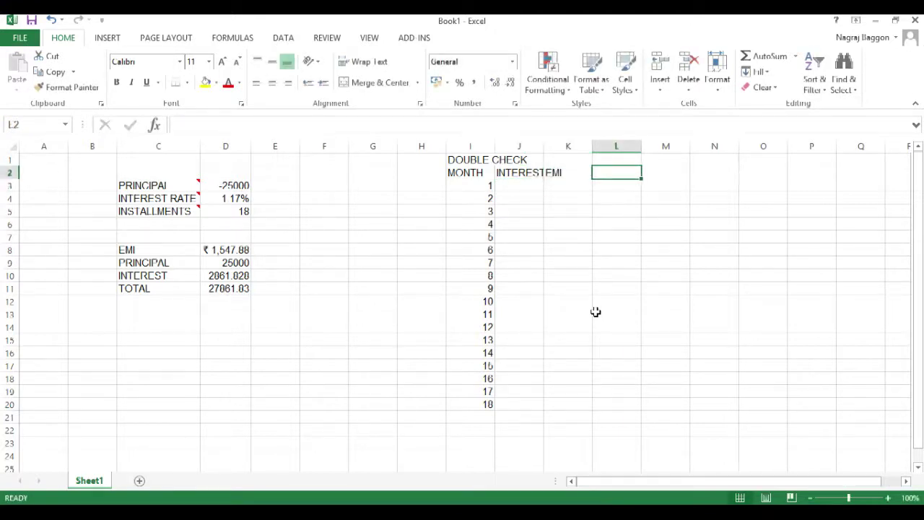
pyautogui.write('PRINCIPAL')
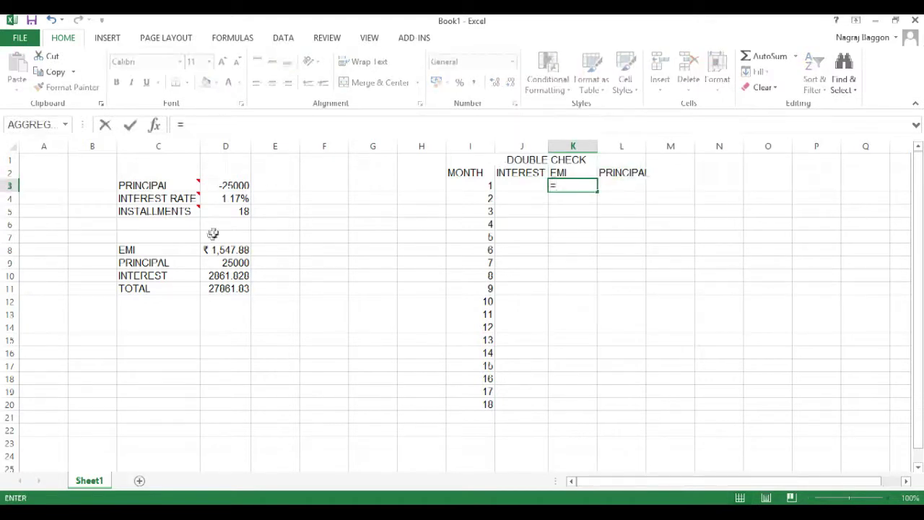
# Link the EMI column to the calculated installment with =$D$8 in K3 and fill it down to K20.
pyautogui.click(231, 248)
pyautogui.press('Return')
pyautogui.press('Up')
pyautogui.doubleClick(184, 124)
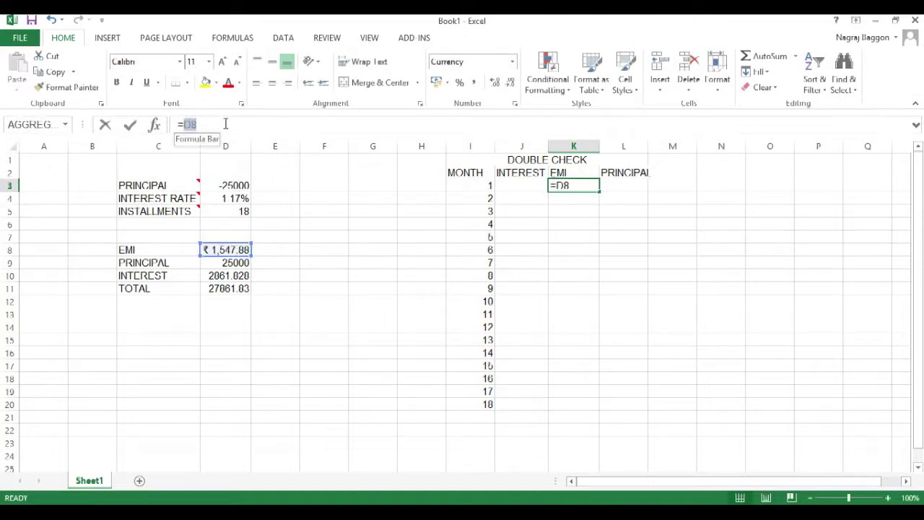
pyautogui.press('F4')
pyautogui.press('Return')
pyautogui.press('Up')
pyautogui.moveTo(597, 190); pyautogui.dragTo(596, 409)
# Build the first month's interest formula in J3 as =IPMT(D4,I3,D5,D3).
pyautogui.click(515, 186)
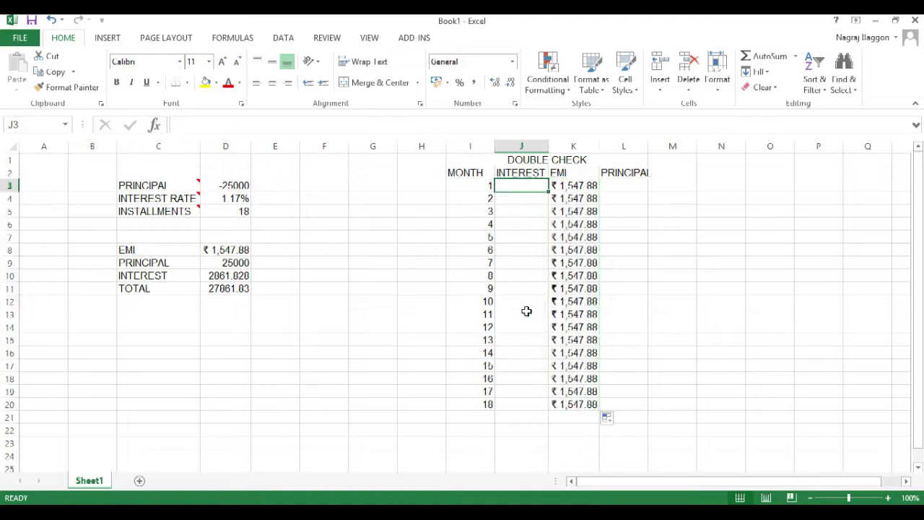
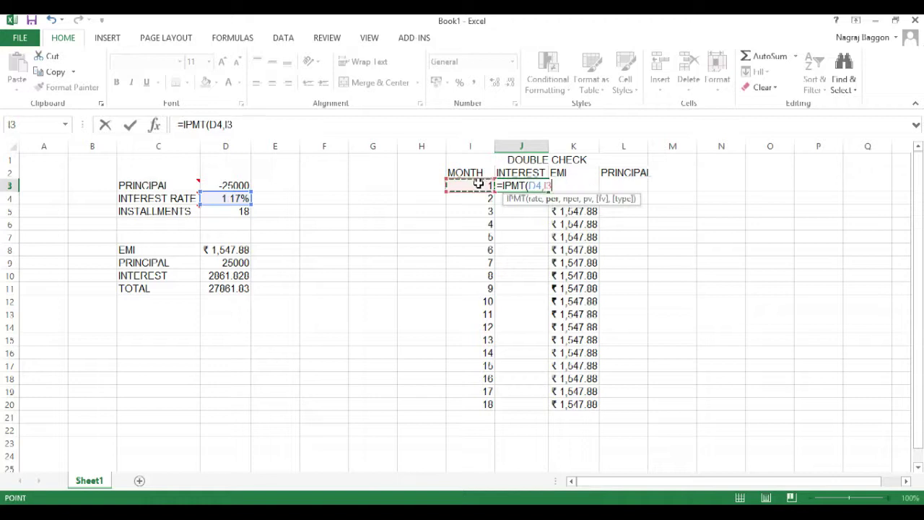
pyautogui.write(',')
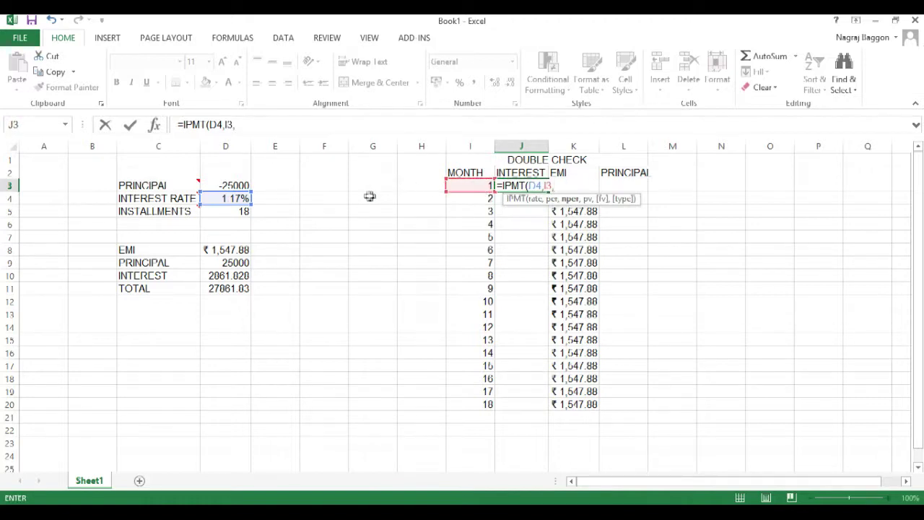
pyautogui.click(227, 210)
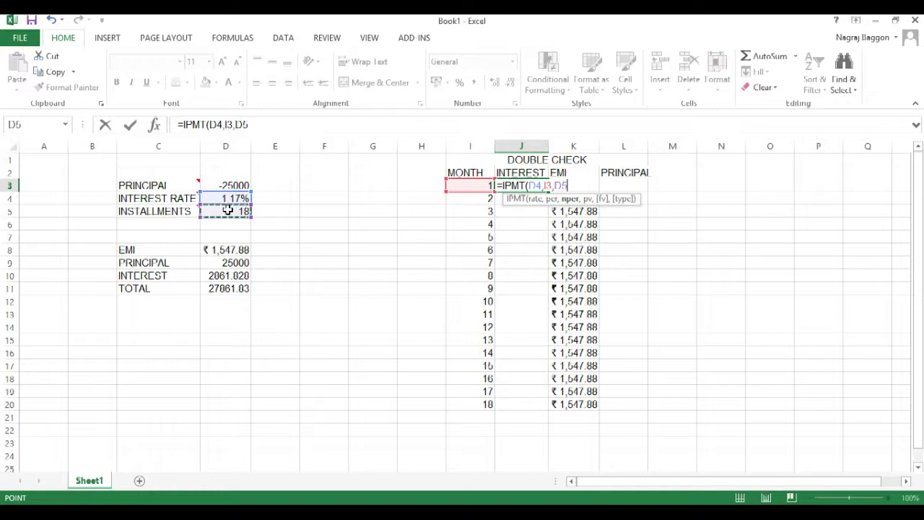
pyautogui.write(',')
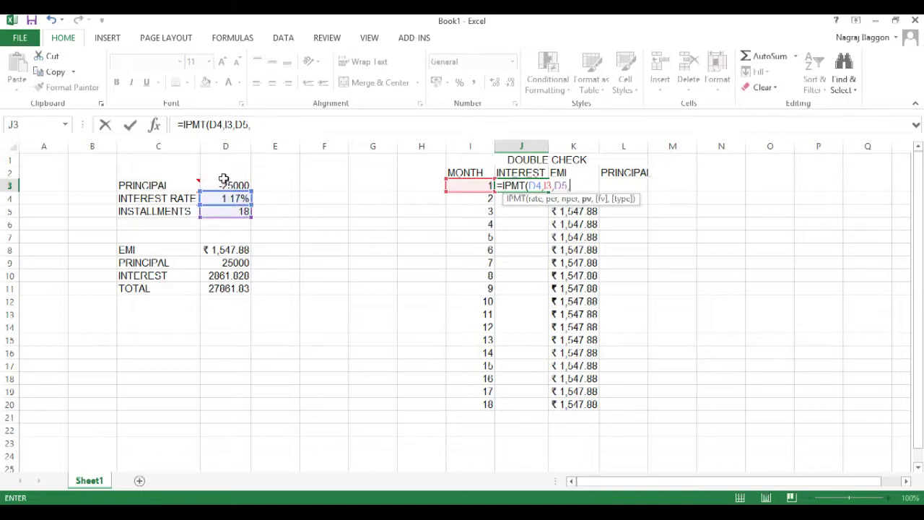
pyautogui.click(220, 184)
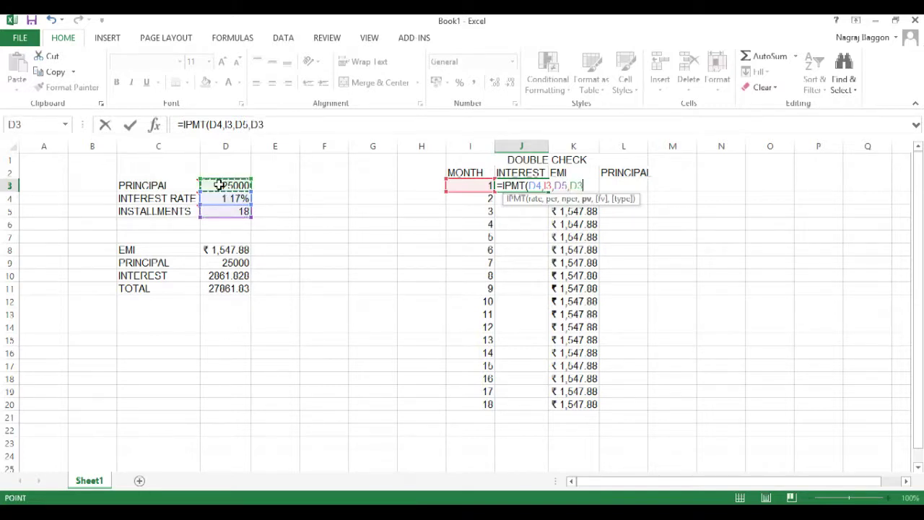
pyautogui.write(')')
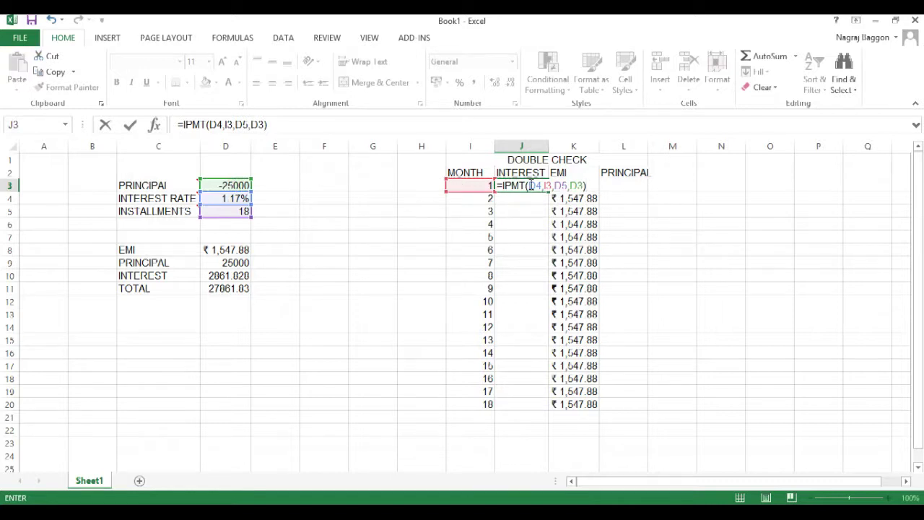
# In the J3 formula, make the rate reference absolute as $D$4 and lock the month's column as $I3.
pyautogui.click(529, 185)
pyautogui.doubleClick(534, 185)
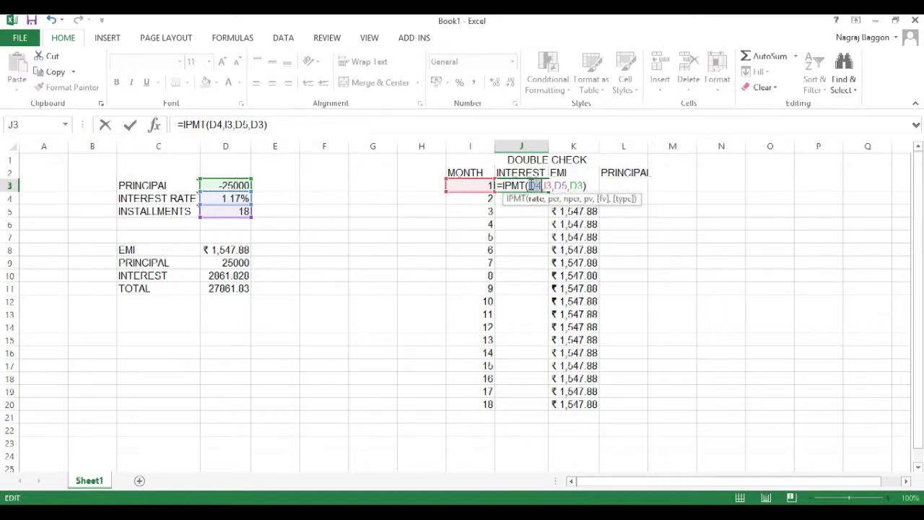
pyautogui.press('F4')
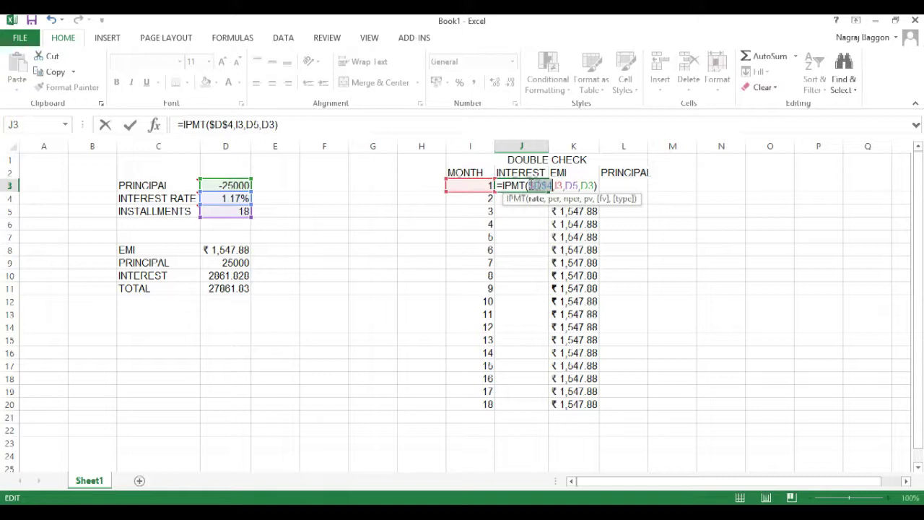
pyautogui.click(554, 185)
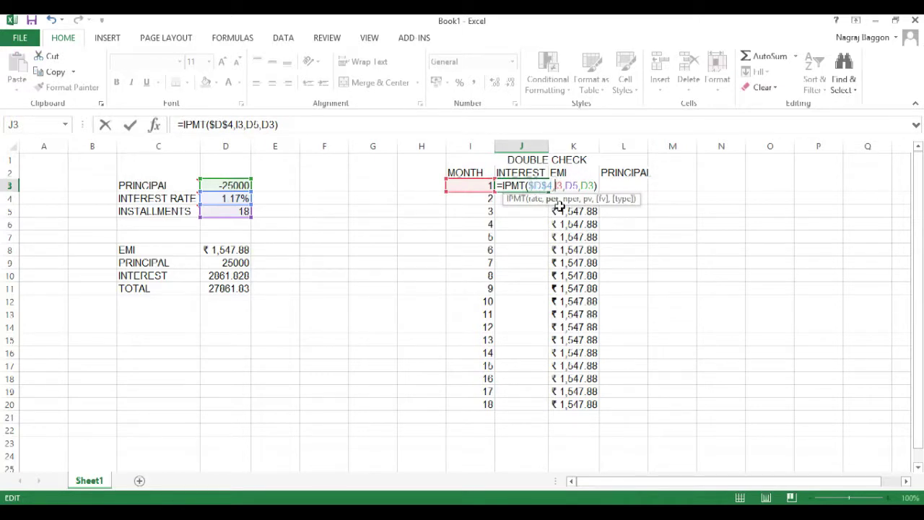
pyautogui.write('$')
# Make the installments and principal references absolute as $D$5 and $D$3, and commit the J3 interest formula.
pyautogui.click(574, 185)
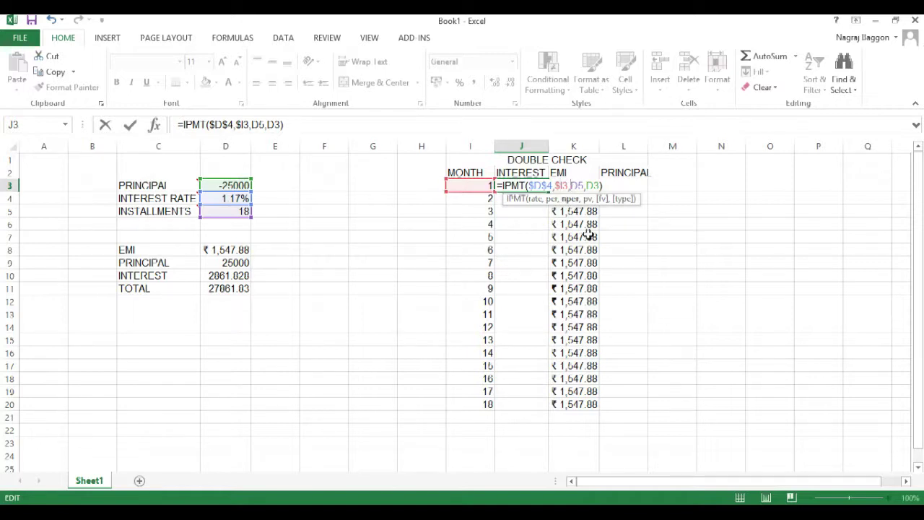
pyautogui.hotkey('shift', 'Right')
pyautogui.hotkey('shift', 'Right')
pyautogui.press('F4')
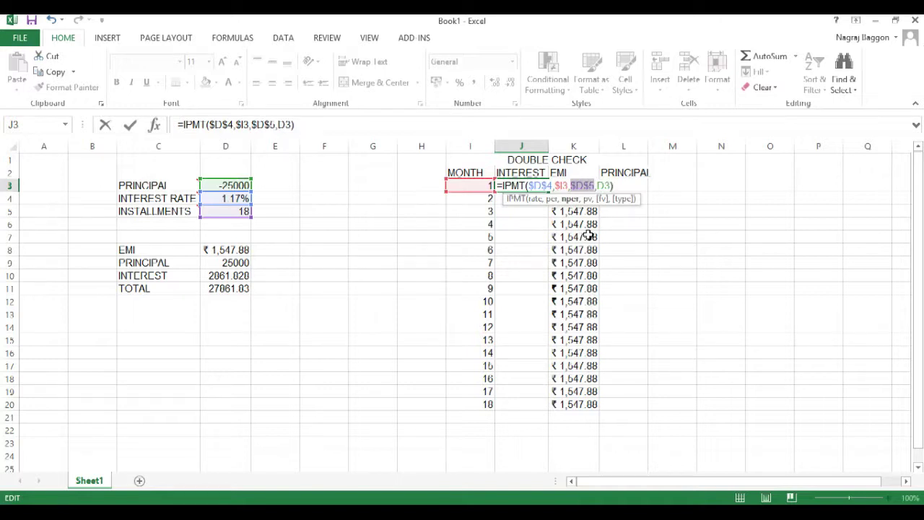
pyautogui.click(600, 185)
pyautogui.hotkey('shift', 'Right')
pyautogui.hotkey('shift', 'Right')
pyautogui.press('F4')
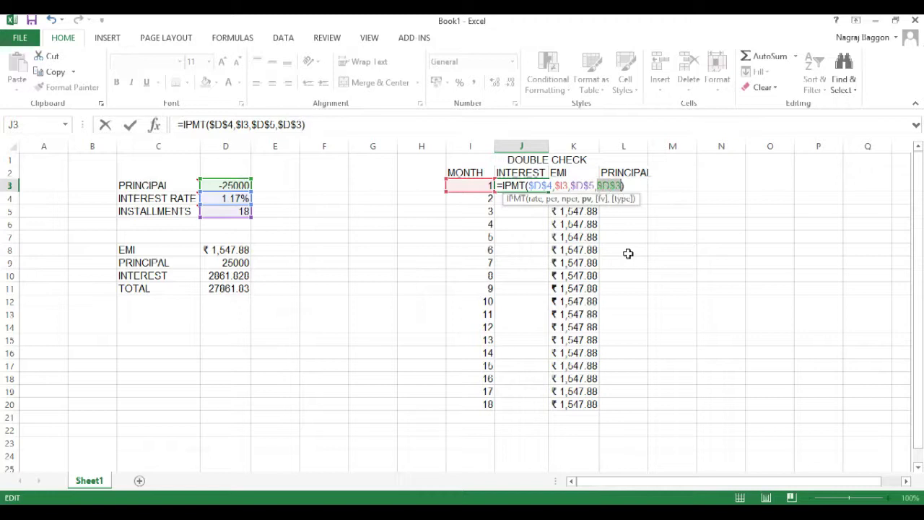
pyautogui.press('Return')
# Fill the interest formula down to J20 and total the column in J21 with =SUM(J3:J20).
pyautogui.press('Up')
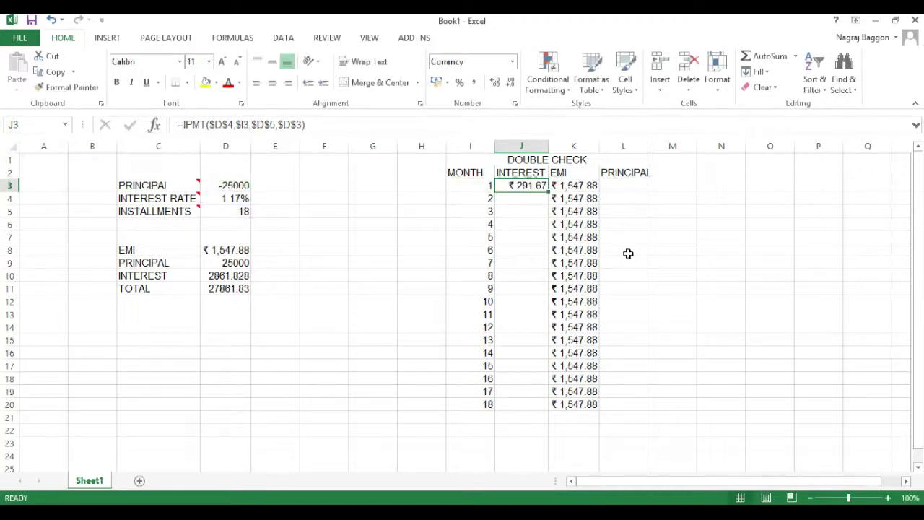
pyautogui.doubleClick(548, 192)
pyautogui.click(517, 419)
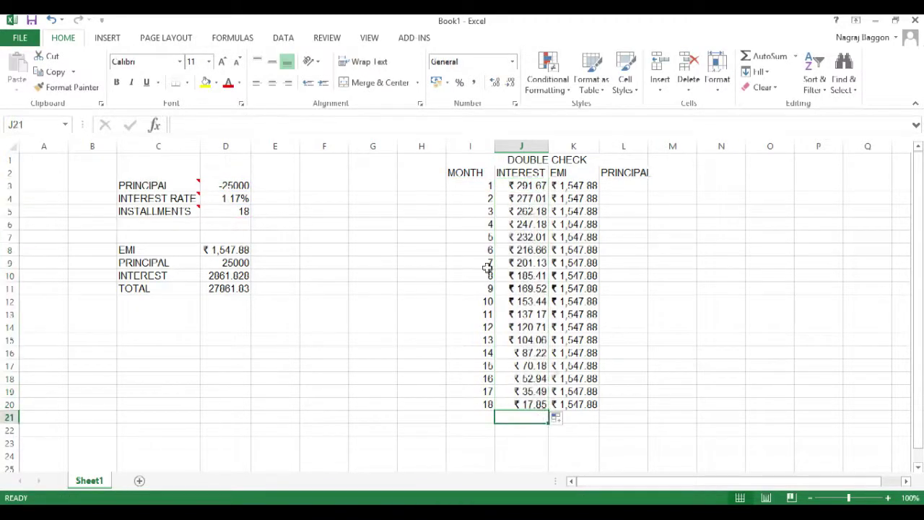
pyautogui.click(769, 56)
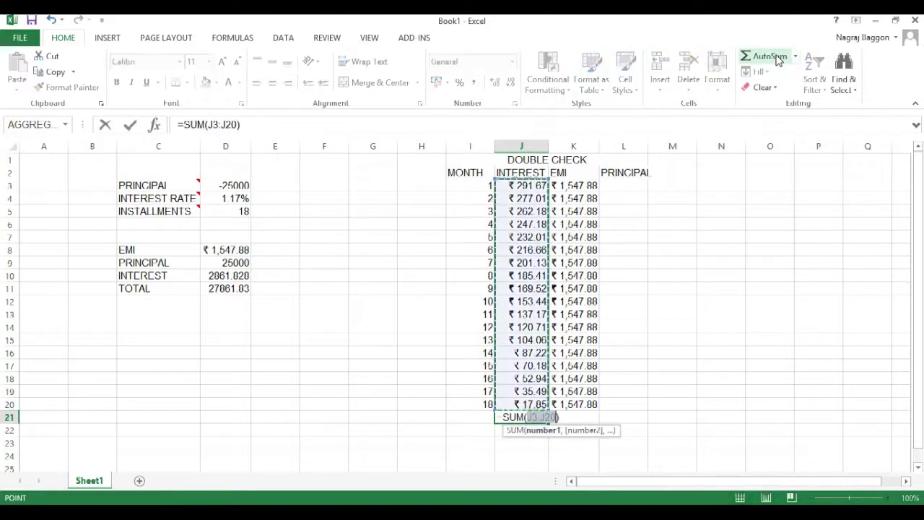
pyautogui.press('Return')
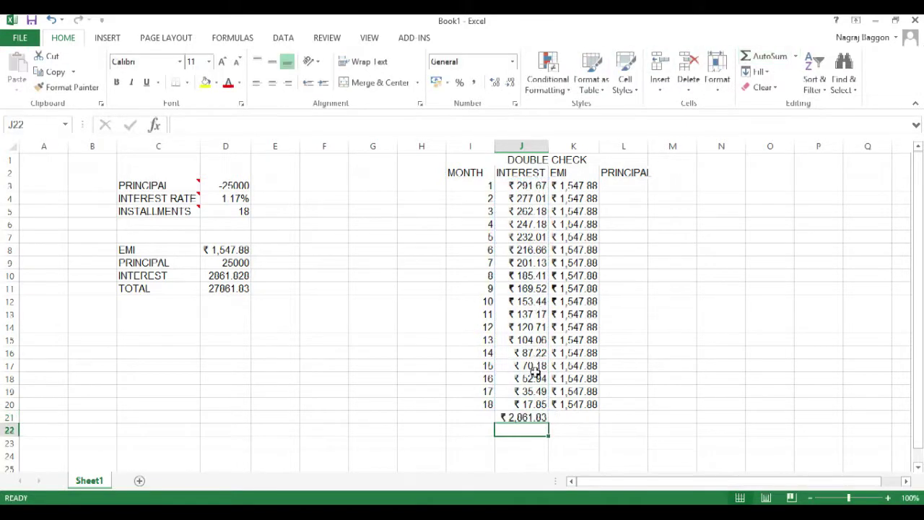
# Highlight the summed interest in J21 and the calculated interest in D10 with yellow fill.
pyautogui.click(514, 419)
pyautogui.click(206, 82)
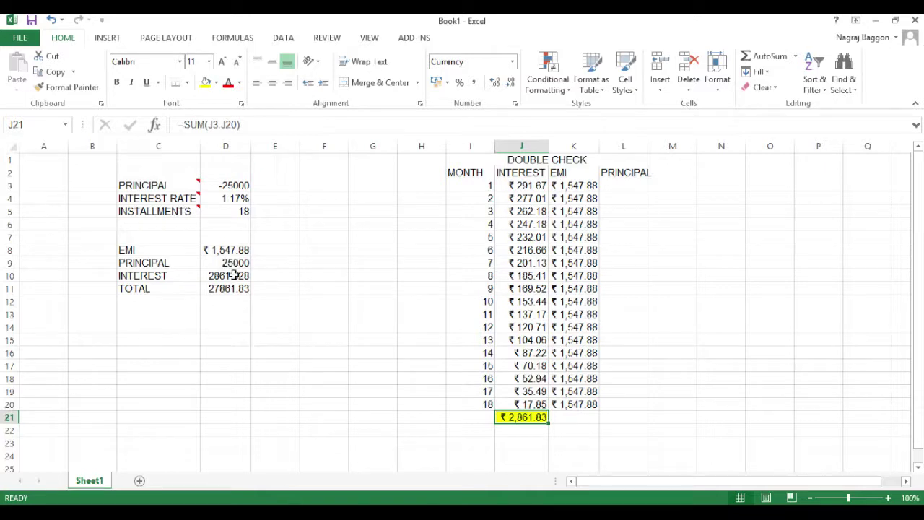
pyautogui.click(230, 275)
pyautogui.click(206, 83)
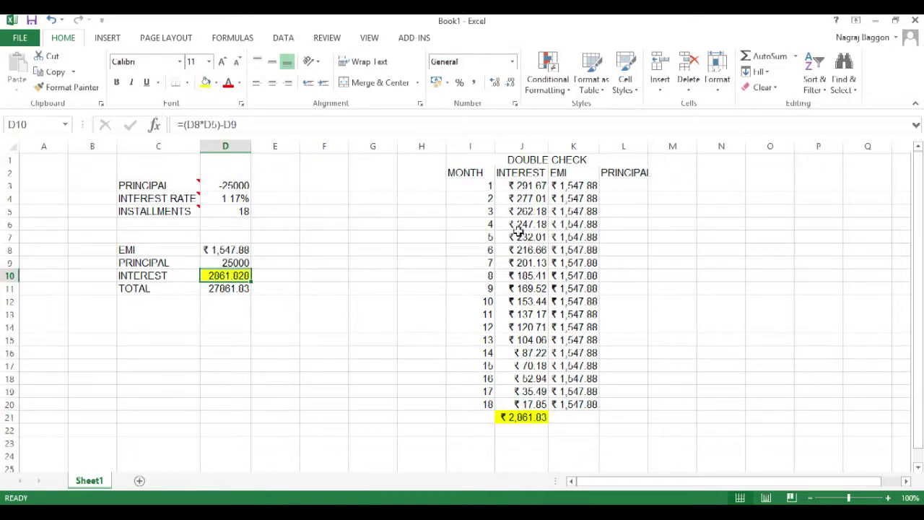
# Widen column L slightly and calculate each month's principal with =K3-J3, filled from L3 down to L20.
pyautogui.moveTo(648, 147); pyautogui.dragTo(654, 147)
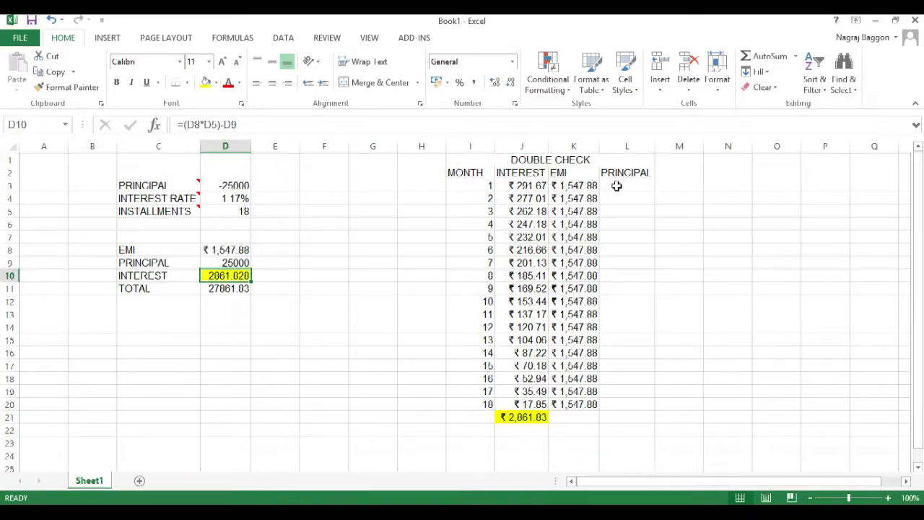
pyautogui.click(616, 187)
pyautogui.write('=')
pyautogui.press('Left')
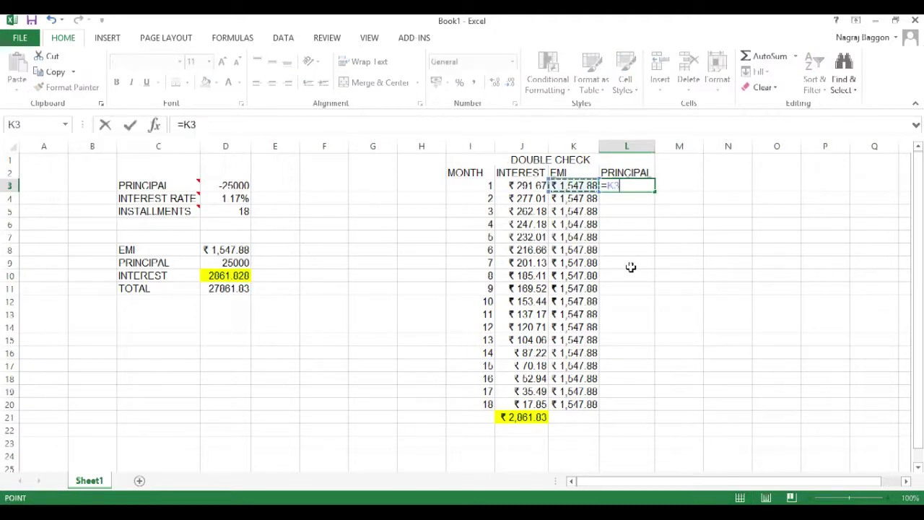
pyautogui.write('-')
pyautogui.press('Left')
pyautogui.press('Left')
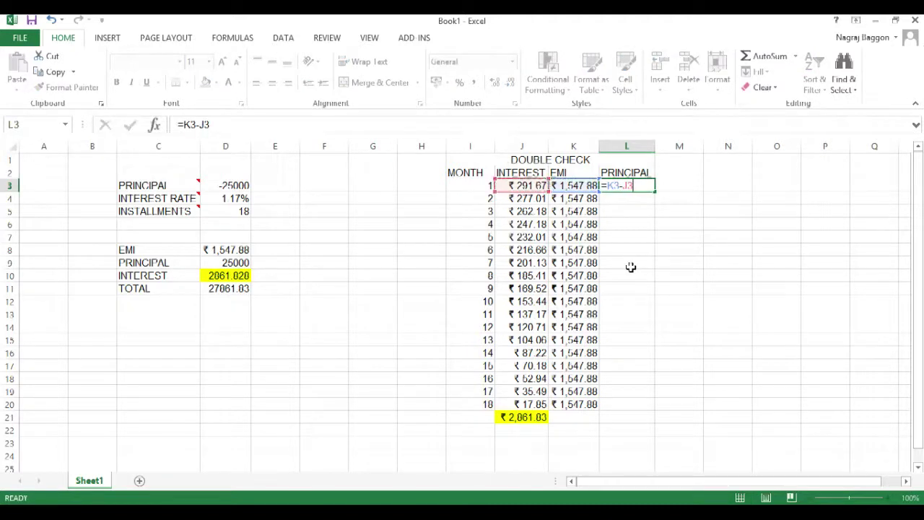
pyautogui.press('Return')
pyautogui.press('Up')
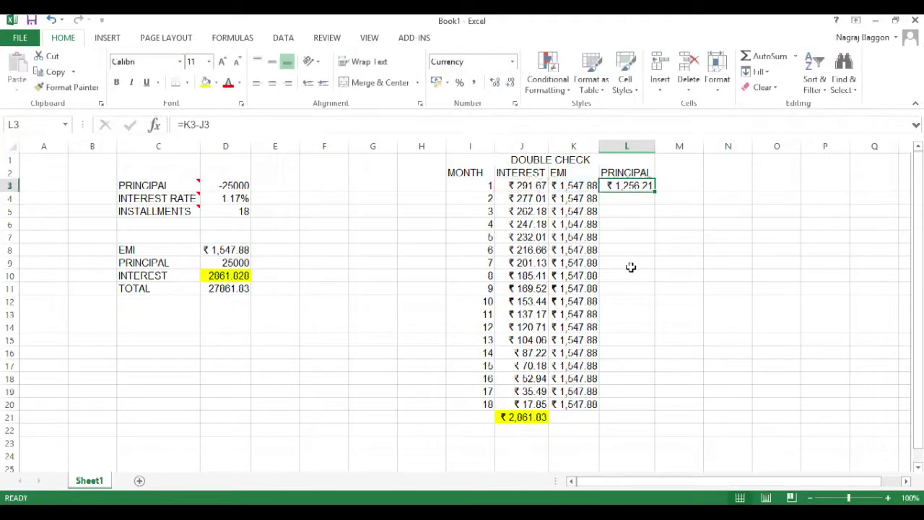
pyautogui.doubleClick(655, 190)
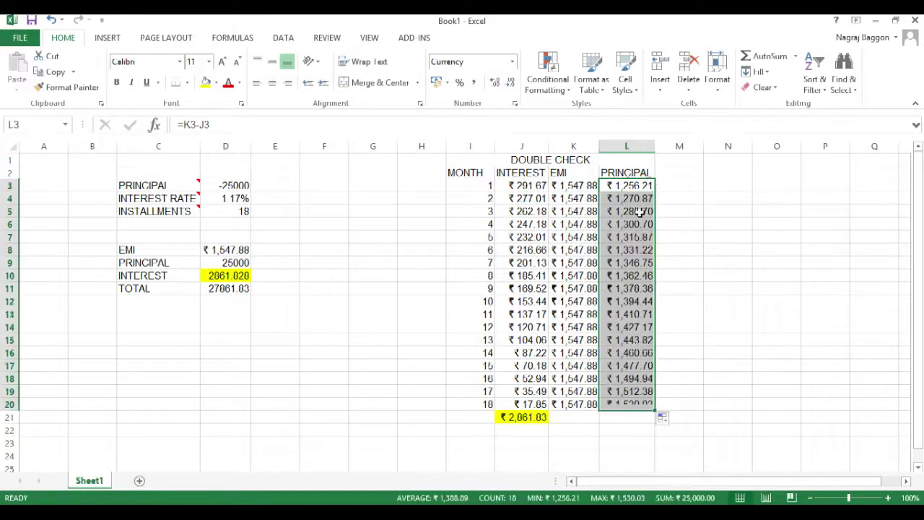
# Total the principal column in L21 with =SUM(L3:L20) and highlight the sum in yellow.
pyautogui.click(622, 418)
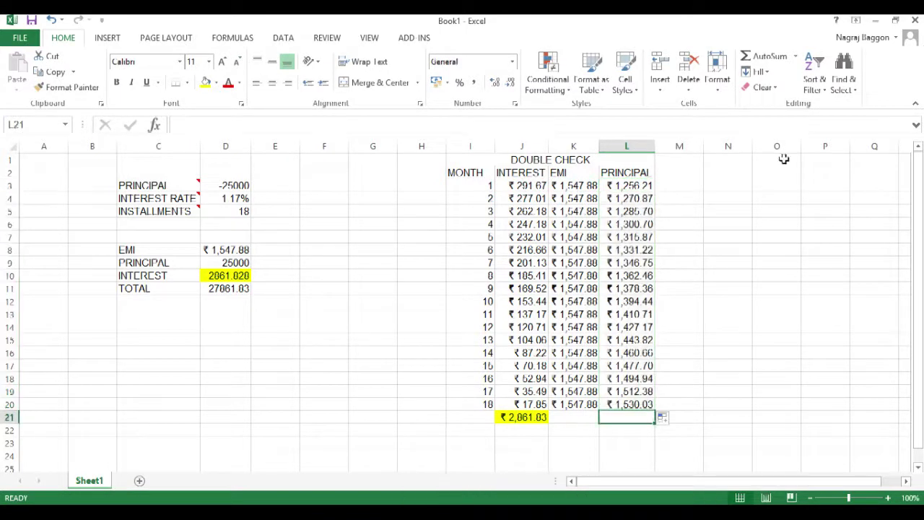
pyautogui.click(761, 57)
pyautogui.click(760, 60)
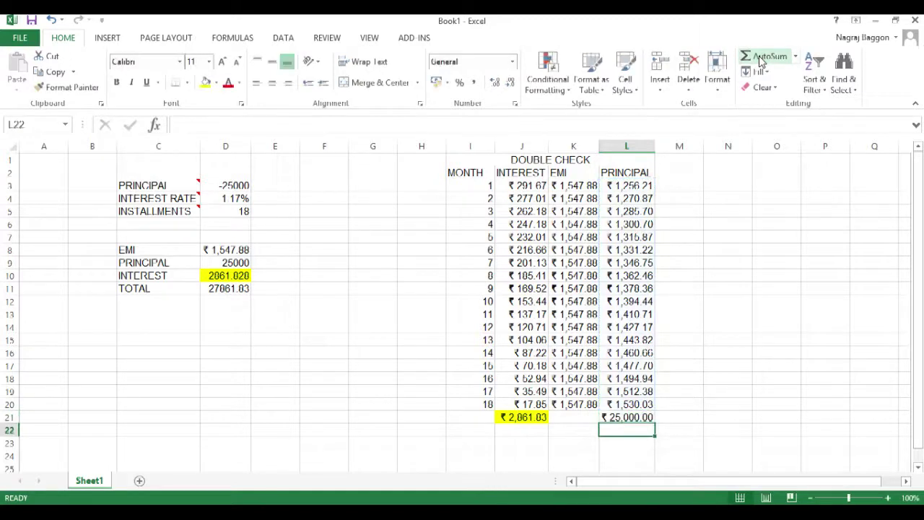
pyautogui.click(206, 82)
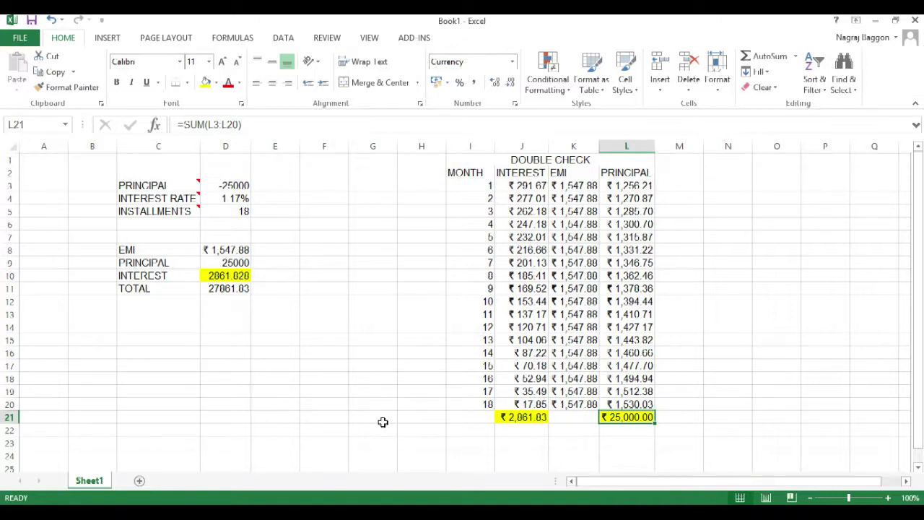
pyautogui.click(509, 187)
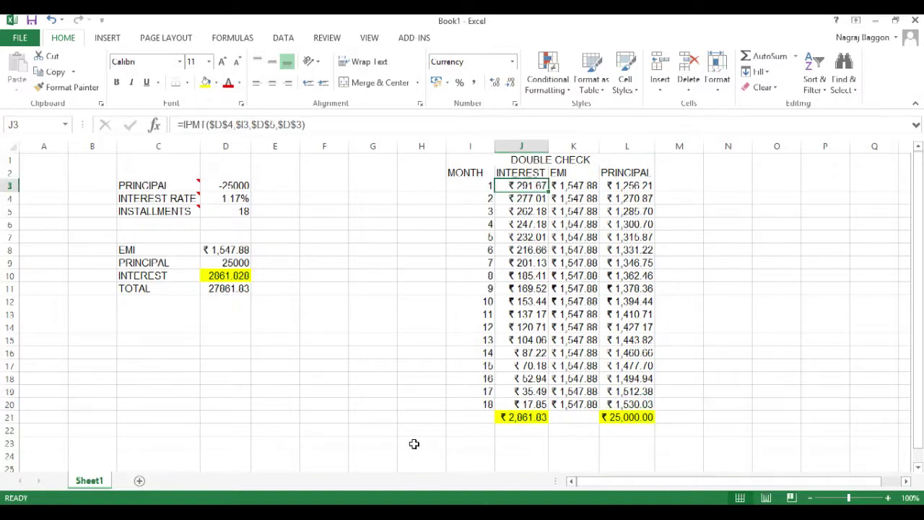
pyautogui.click(150, 339)
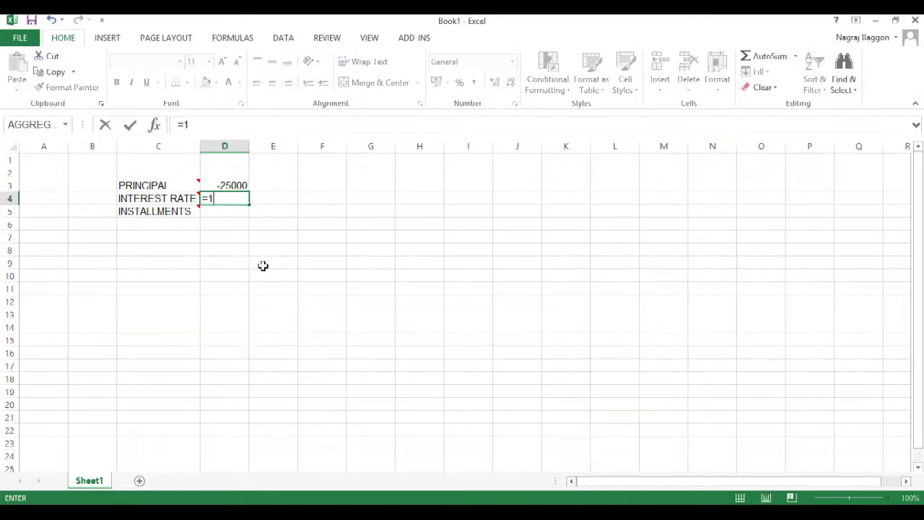
# Enter the monthly interest rate in D4 as =14%/12.
pyautogui.write('4%/12')
pyautogui.press('Return')
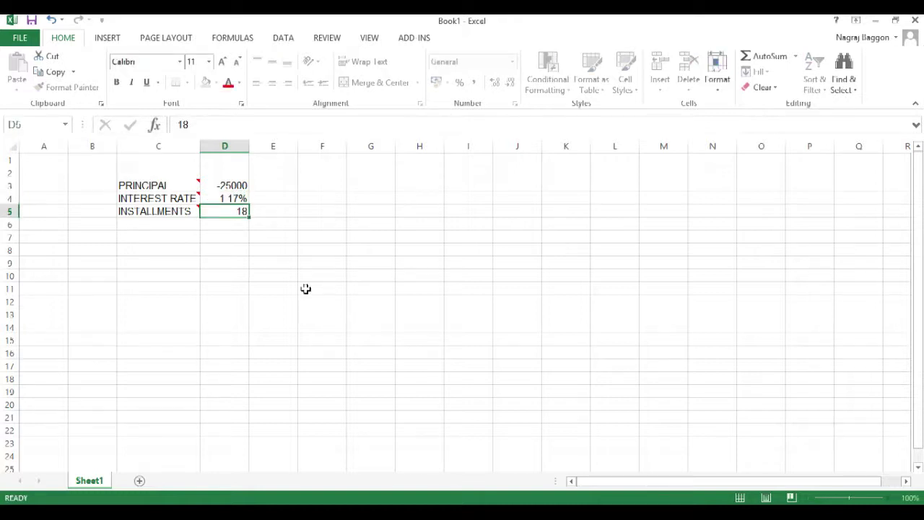